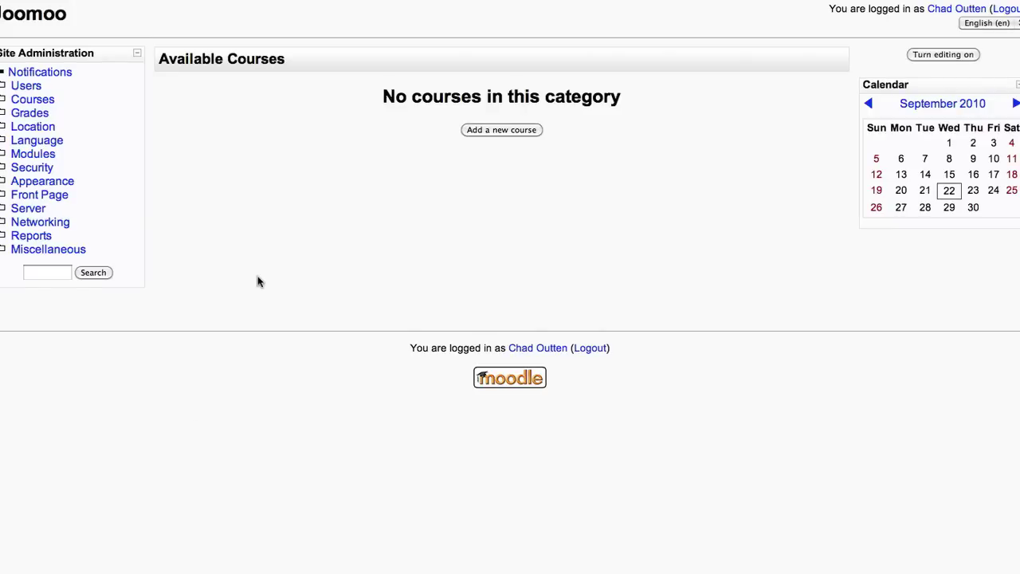
Step: Enable maintenance mode under Server > Maintenance mode in Site Administration, then continue
{"action": "left_click", "coordinate": [29, 208]}
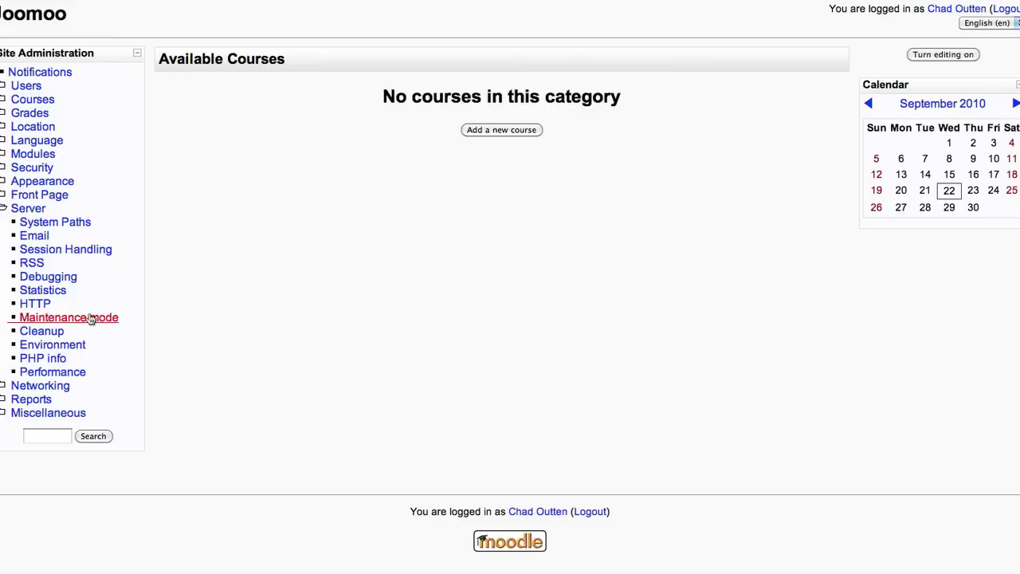
{"action": "left_click", "coordinate": [90, 319]}
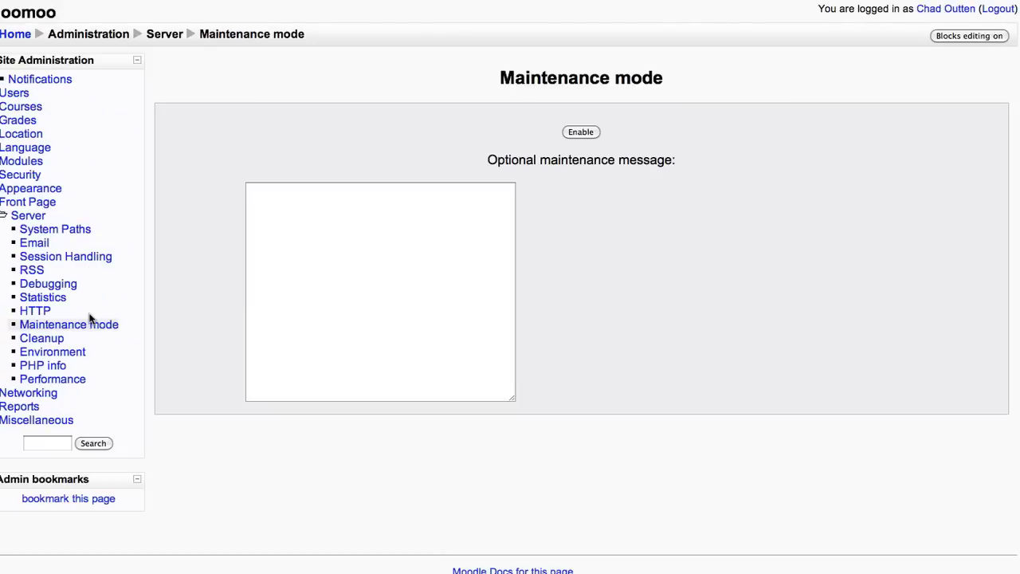
{"action": "left_click", "coordinate": [581, 133]}
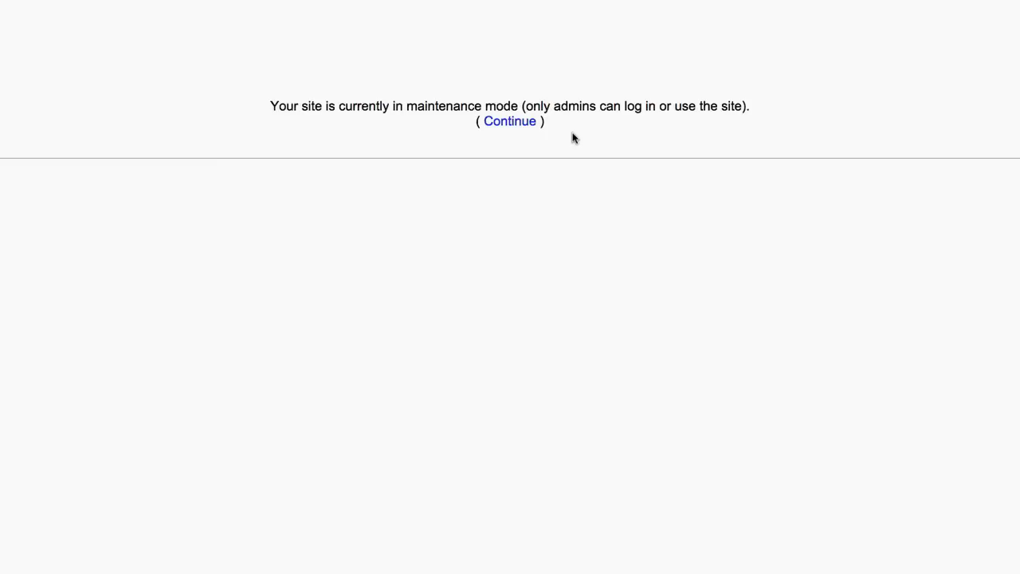
{"action": "left_click", "coordinate": [510, 121]}
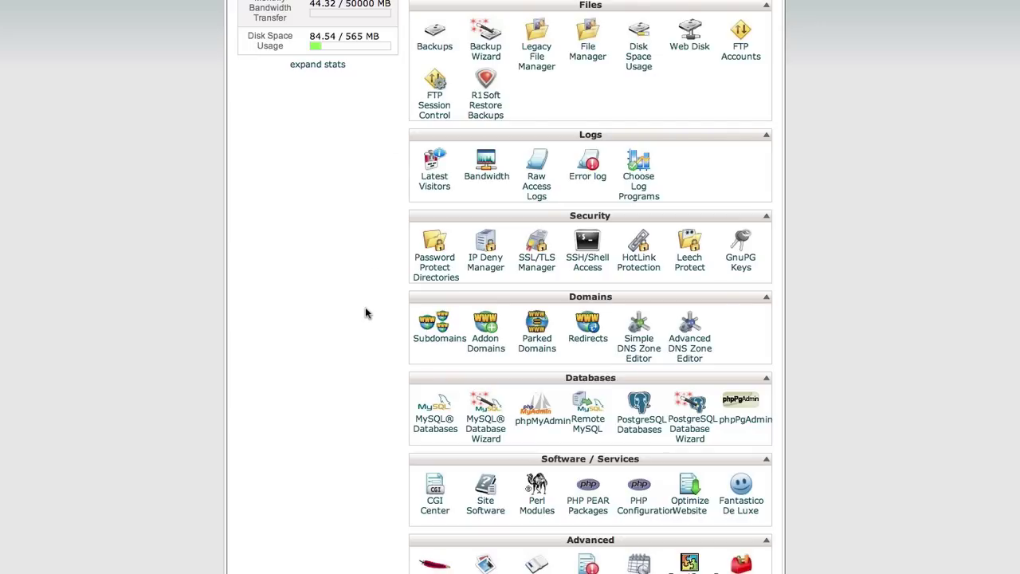
Step: Scroll the cPanel home page to the Databases section with phpMyAdmin
{"action": "scroll", "coordinate": [366, 313], "scroll_direction": "up", "scroll_amount": 1}
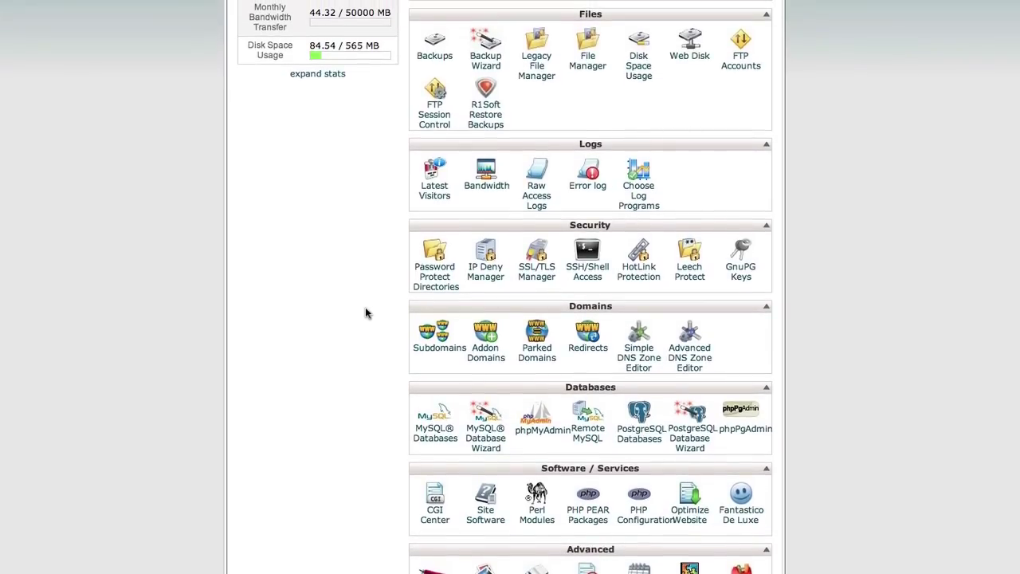
{"action": "scroll", "coordinate": [366, 314], "scroll_direction": "up", "scroll_amount": 5}
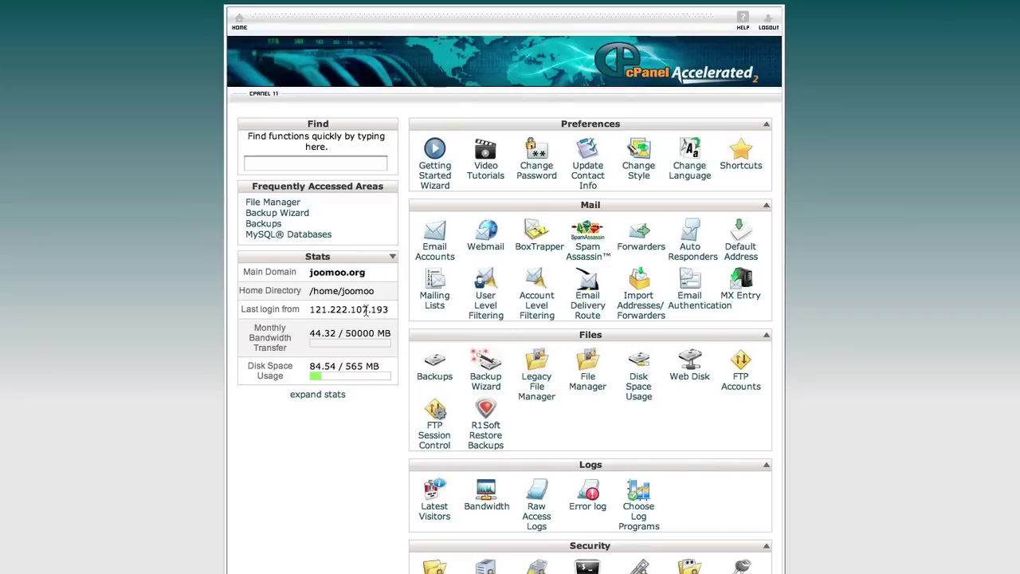
{"action": "scroll", "coordinate": [366, 312], "scroll_direction": "down", "scroll_amount": 3}
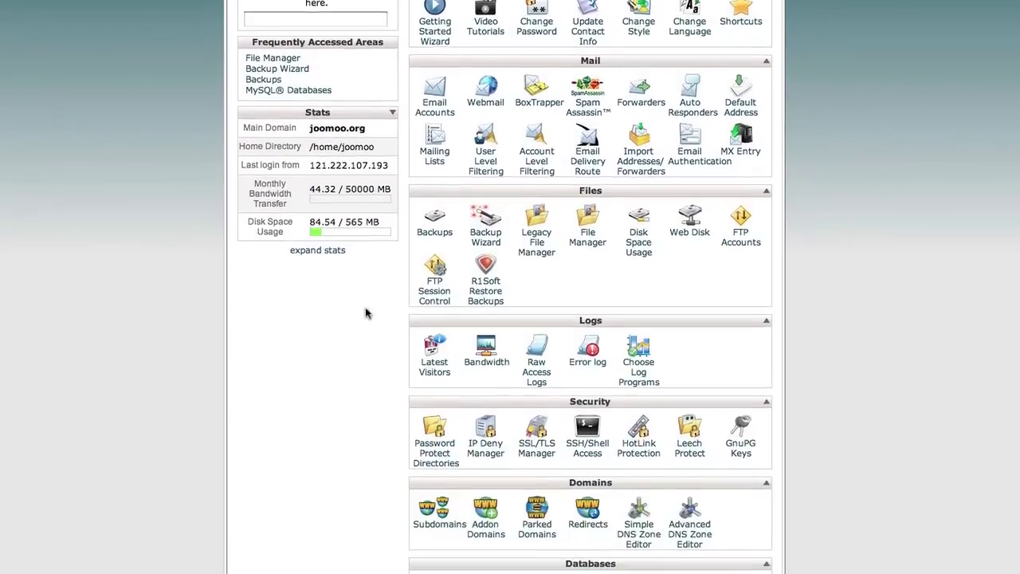
{"action": "scroll", "coordinate": [365, 313], "scroll_direction": "down", "scroll_amount": 6}
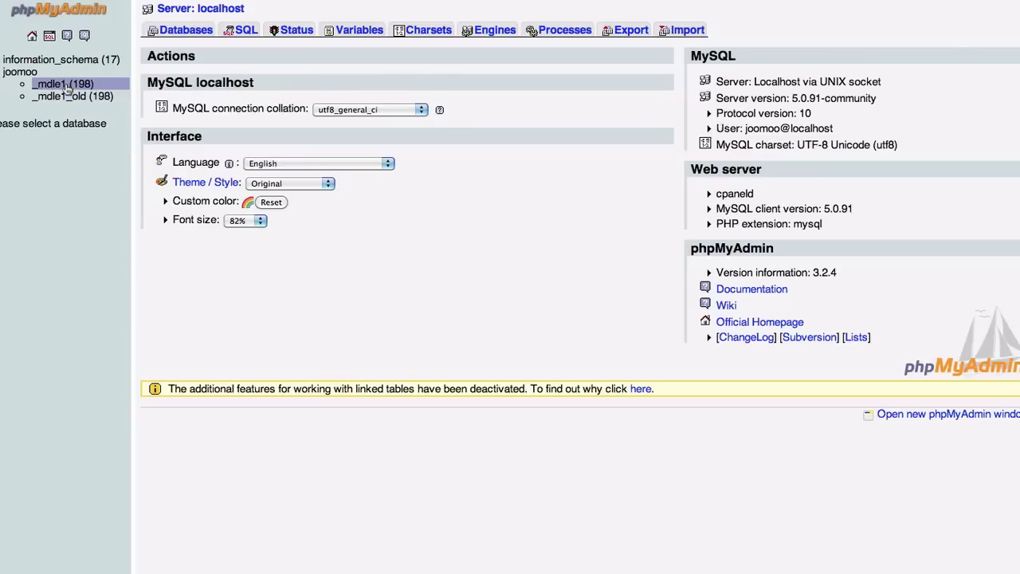
Step: Export the joomoo_mdle1 database to an SQL file from phpMyAdmin's Export page
{"action": "left_click", "coordinate": [67, 87]}
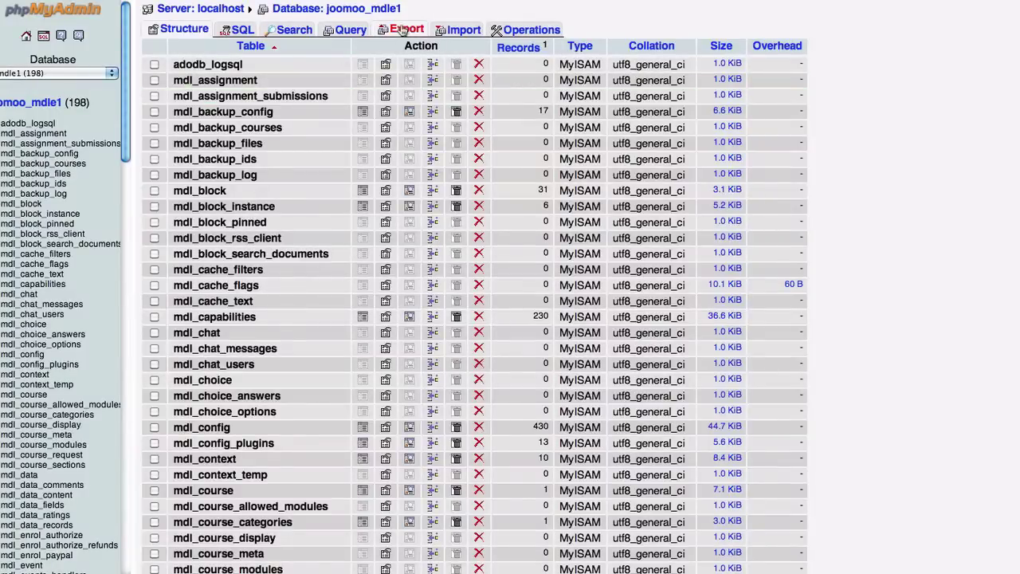
{"action": "left_click", "coordinate": [399, 30]}
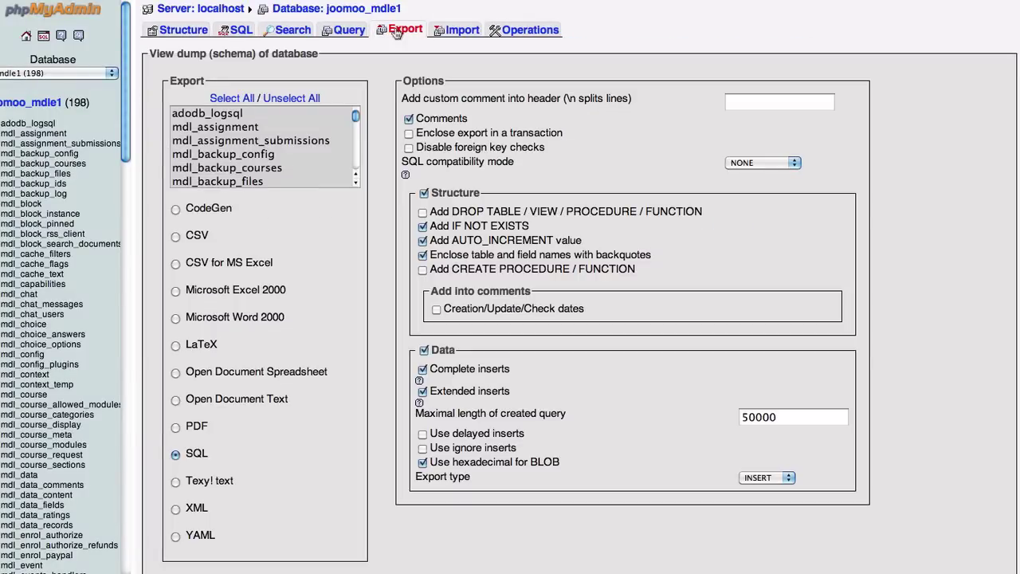
{"action": "scroll", "coordinate": [280, 444], "scroll_direction": "down", "scroll_amount": 2}
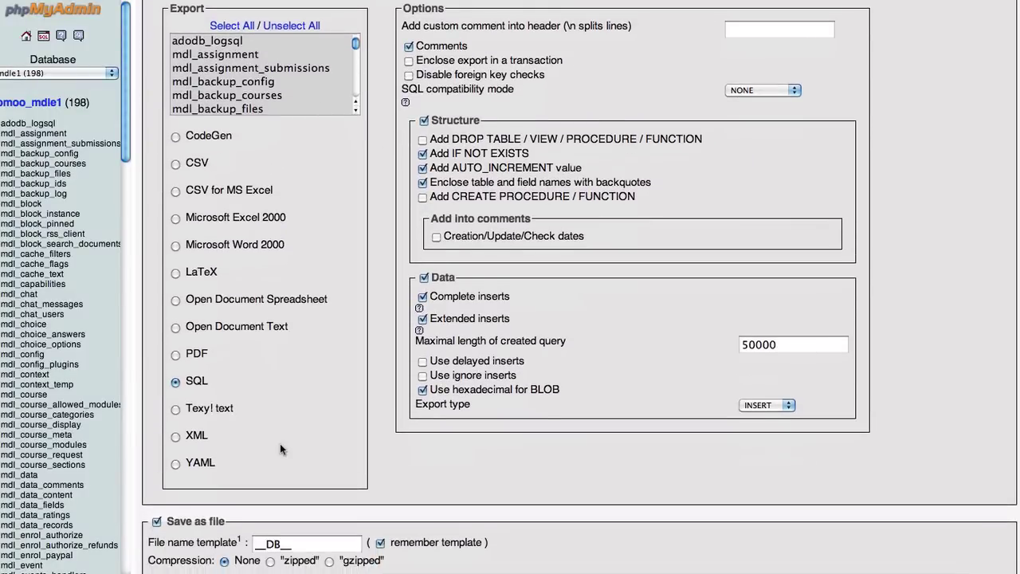
{"action": "scroll", "coordinate": [280, 443], "scroll_direction": "down", "scroll_amount": 2}
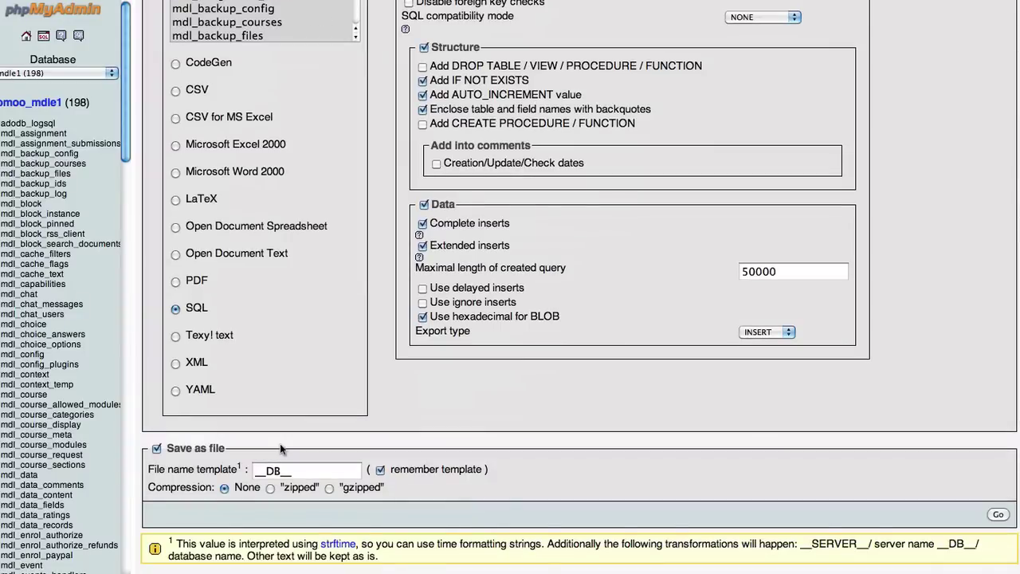
{"action": "left_click", "coordinate": [999, 515]}
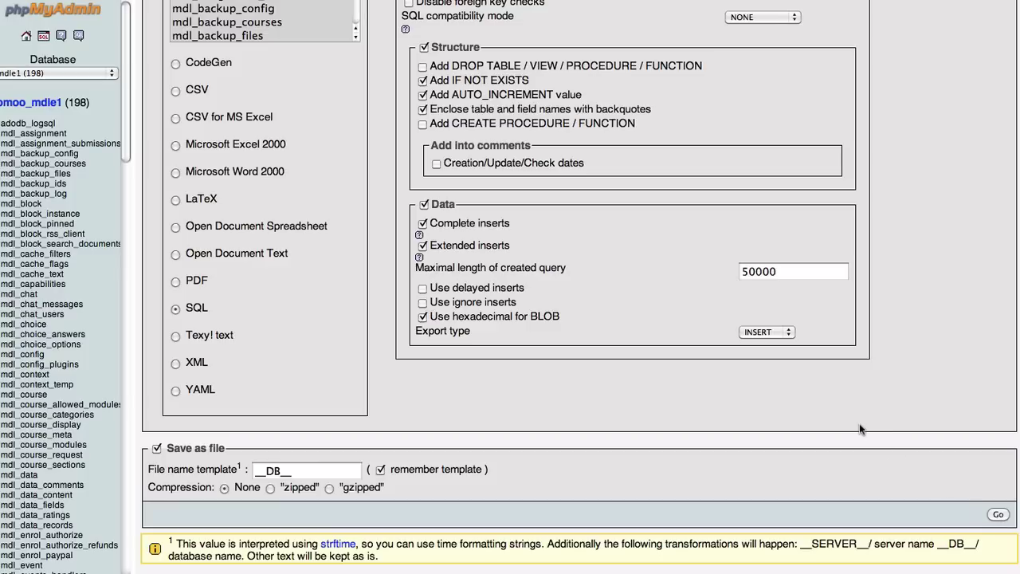
{"action": "scroll", "coordinate": [859, 429], "scroll_direction": "up", "scroll_amount": 4}
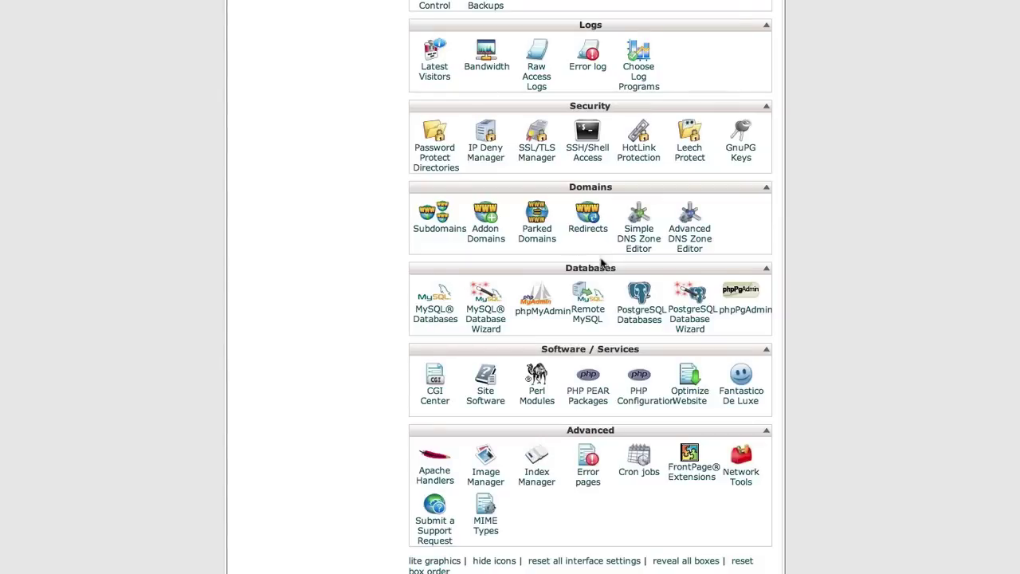
Step: Select the moodle folder, browse moodledata in the tree, then return to public_html
{"action": "scroll", "coordinate": [377, 276], "scroll_direction": "up", "scroll_amount": 5}
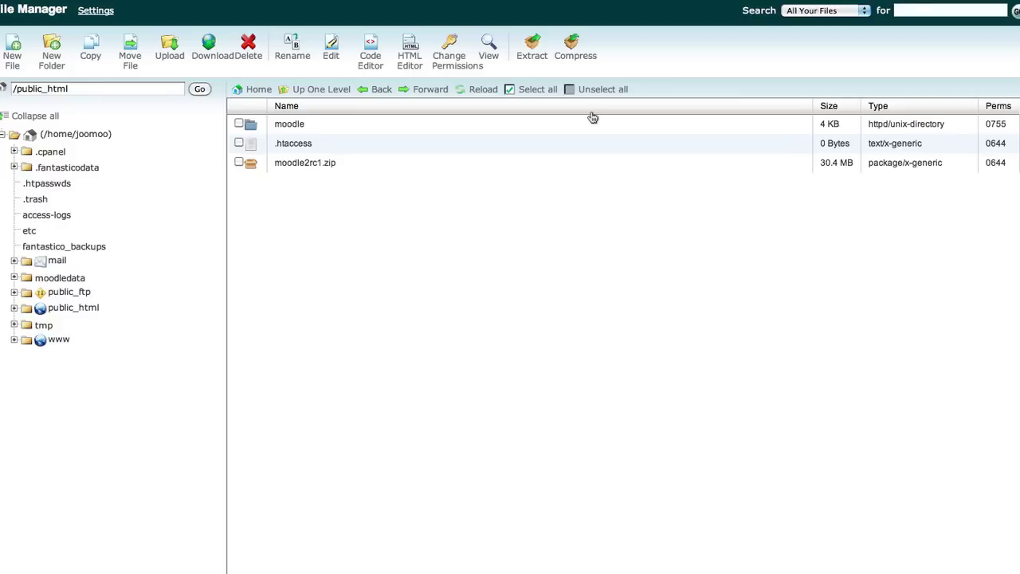
{"action": "left_click", "coordinate": [239, 124]}
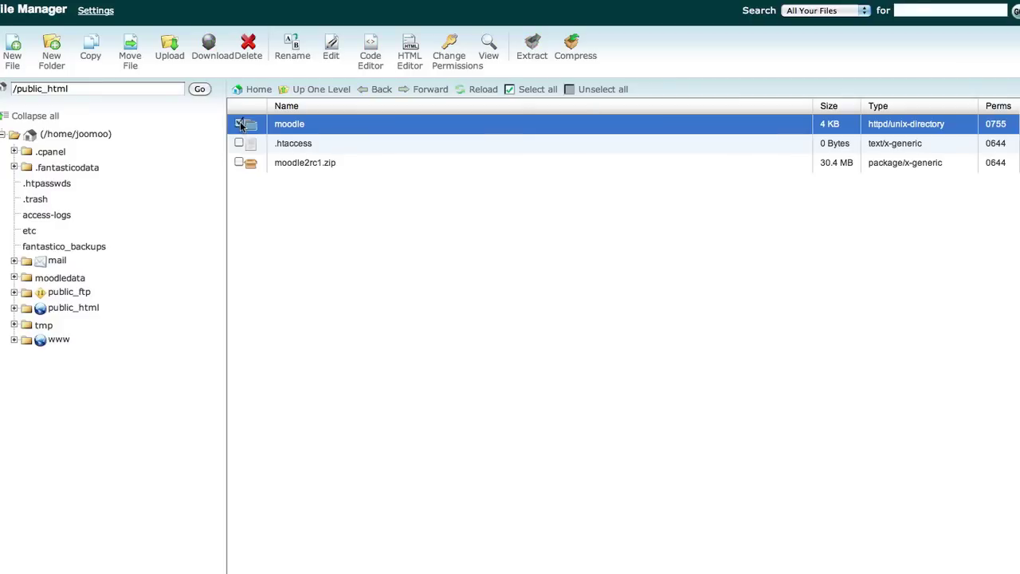
{"action": "left_click", "coordinate": [60, 279]}
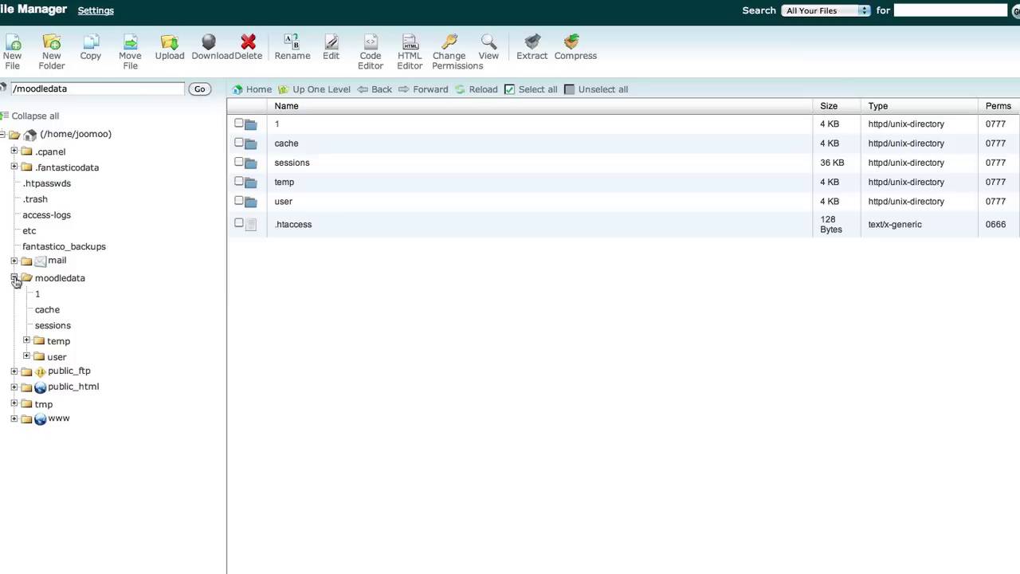
{"action": "left_click", "coordinate": [14, 278]}
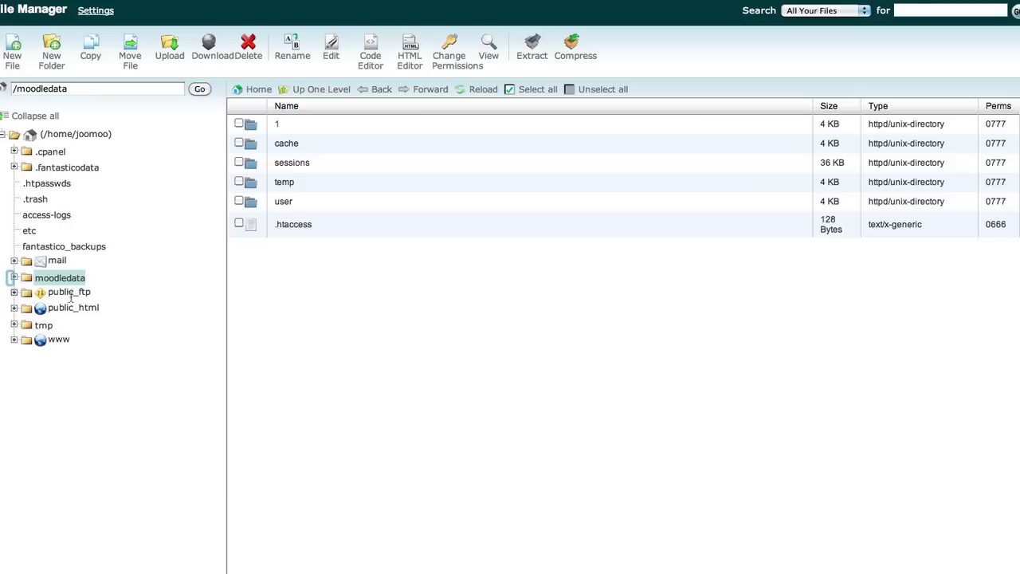
{"action": "left_click", "coordinate": [48, 311]}
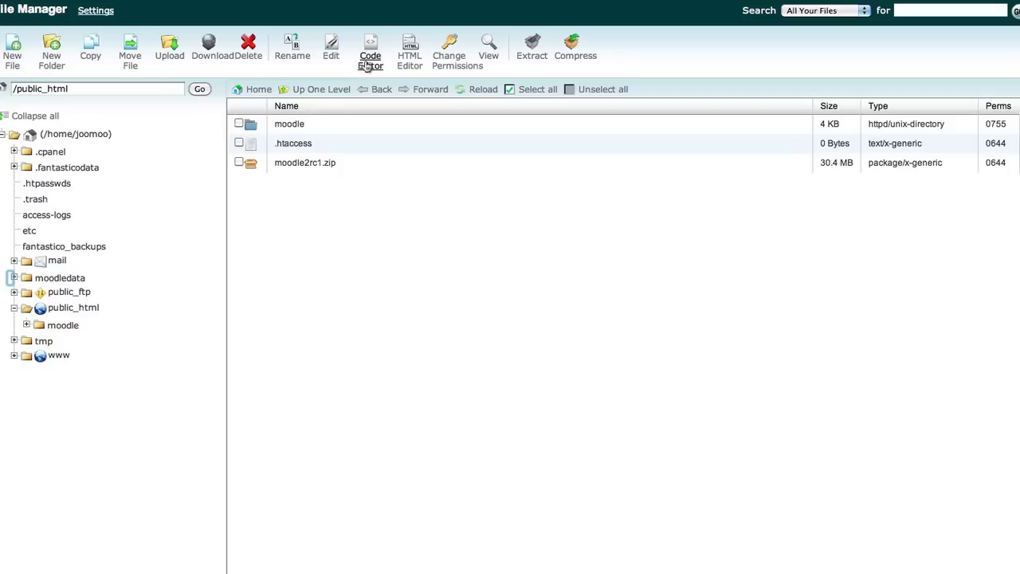
{"action": "left_click", "coordinate": [277, 0]}
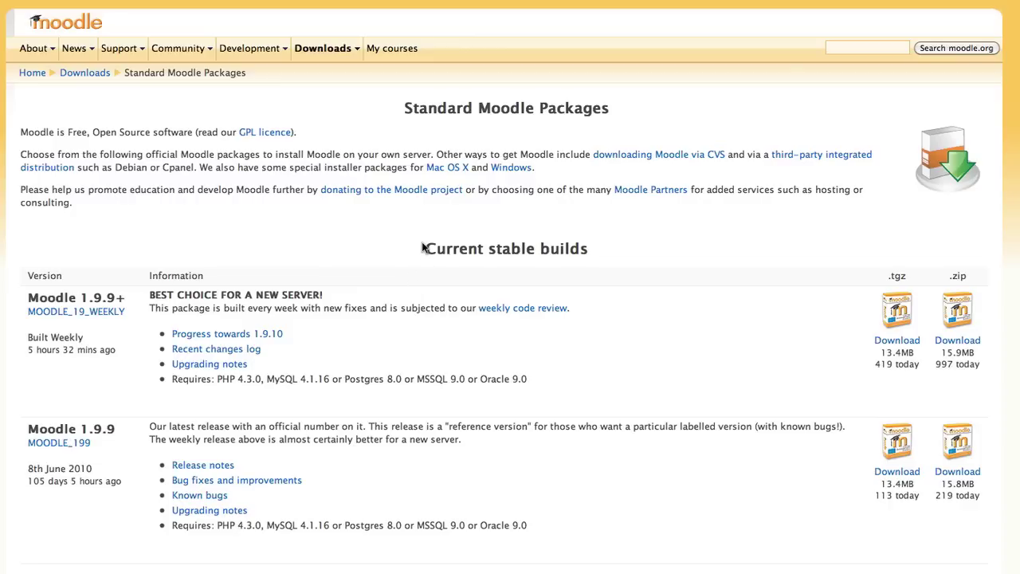
{"action": "scroll", "coordinate": [423, 248], "scroll_direction": "down", "scroll_amount": 5}
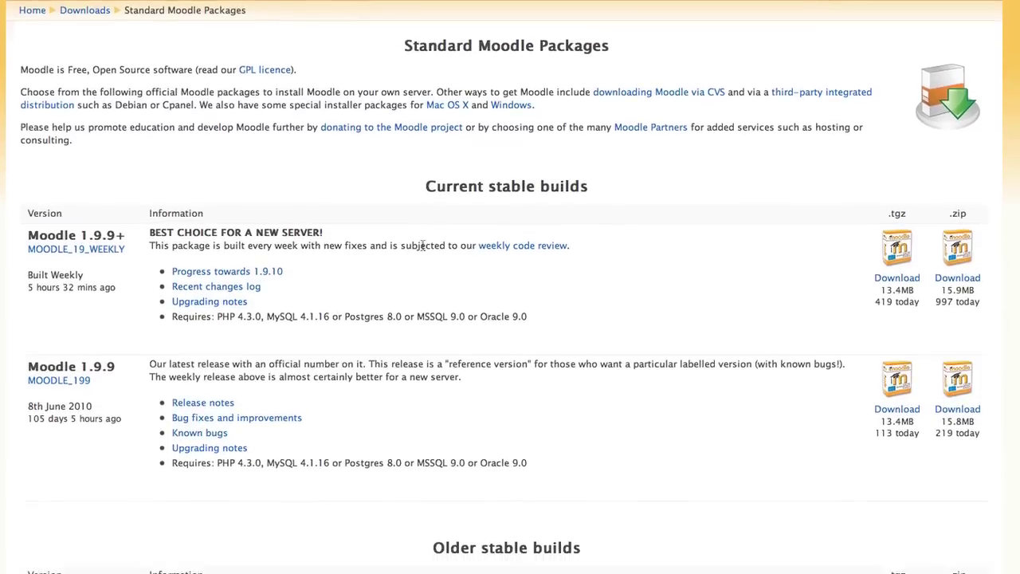
{"action": "scroll", "coordinate": [423, 248], "scroll_direction": "down", "scroll_amount": 8}
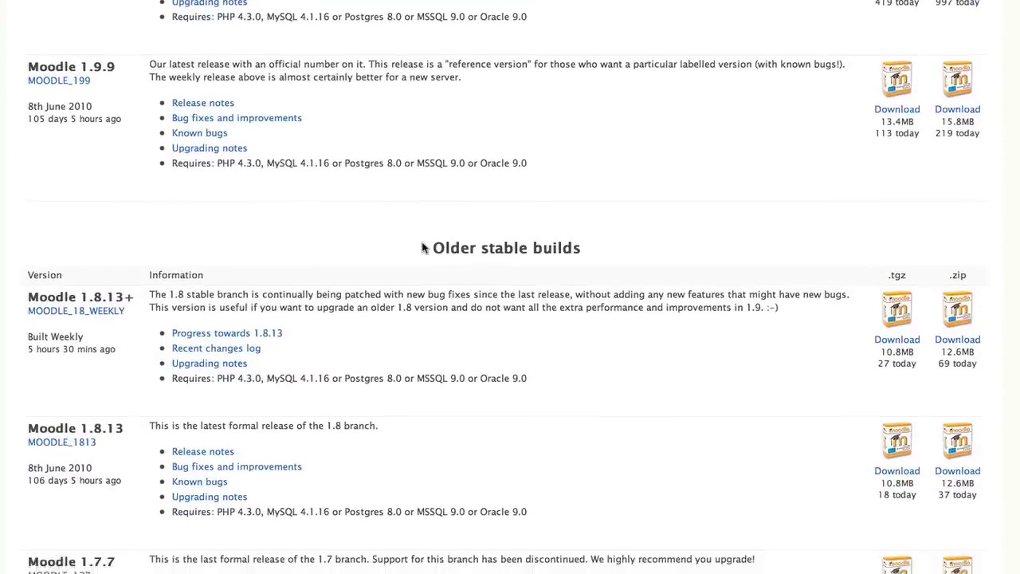
{"action": "scroll", "coordinate": [422, 248], "scroll_direction": "down", "scroll_amount": 6}
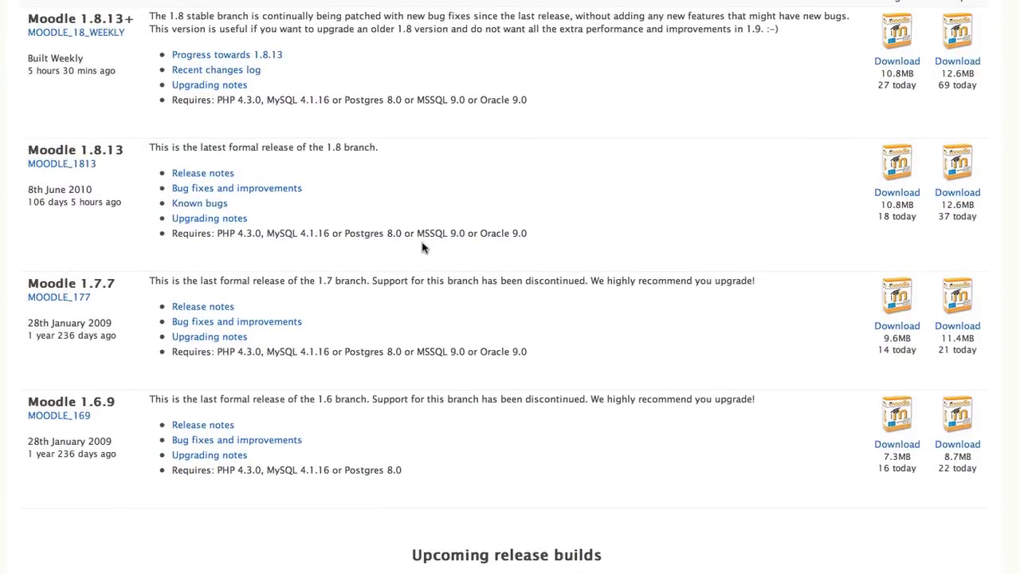
{"action": "scroll", "coordinate": [422, 248], "scroll_direction": "down", "scroll_amount": 6}
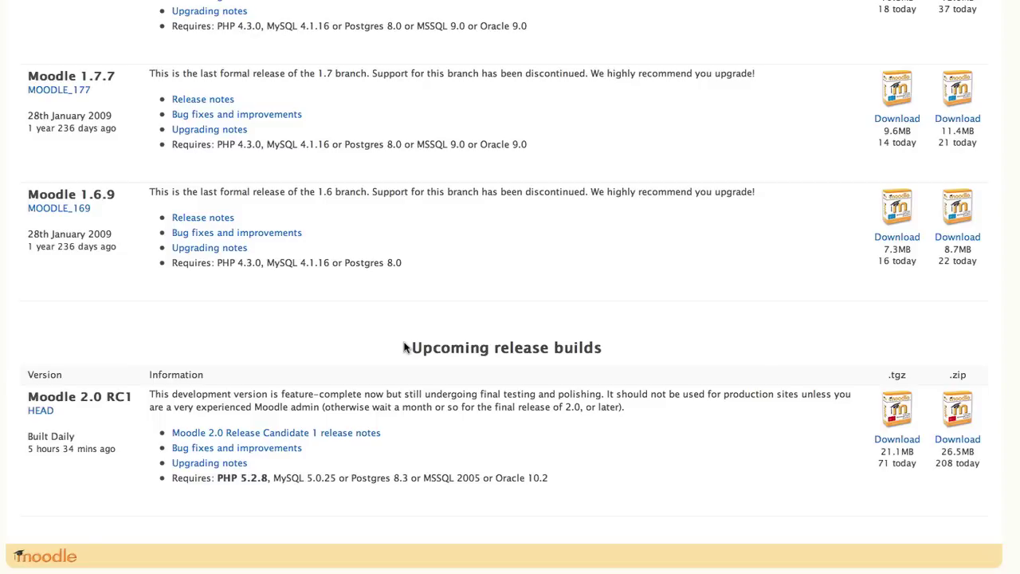
{"action": "scroll", "coordinate": [403, 348], "scroll_direction": "up", "scroll_amount": 10}
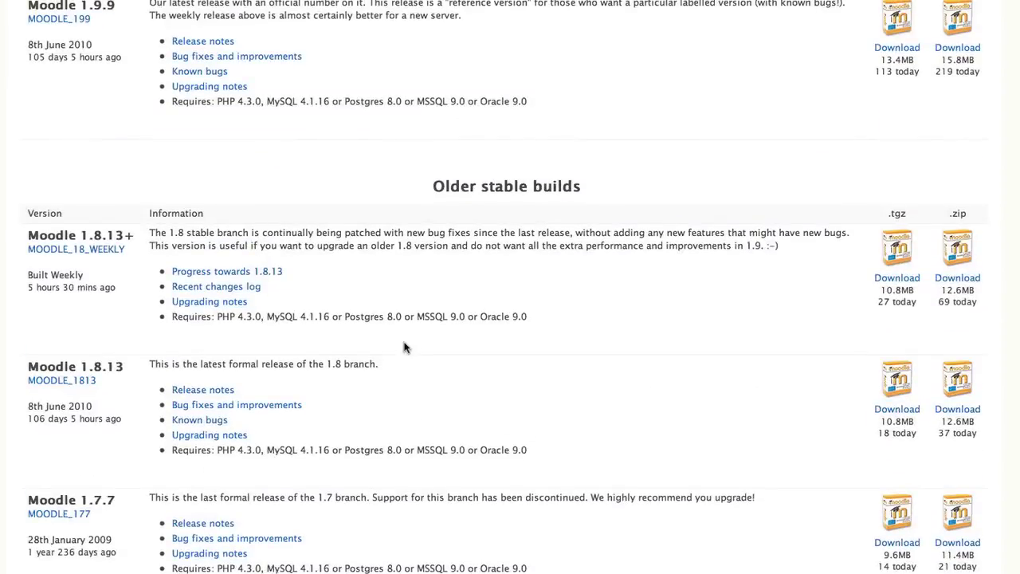
{"action": "scroll", "coordinate": [403, 347], "scroll_direction": "up", "scroll_amount": 2}
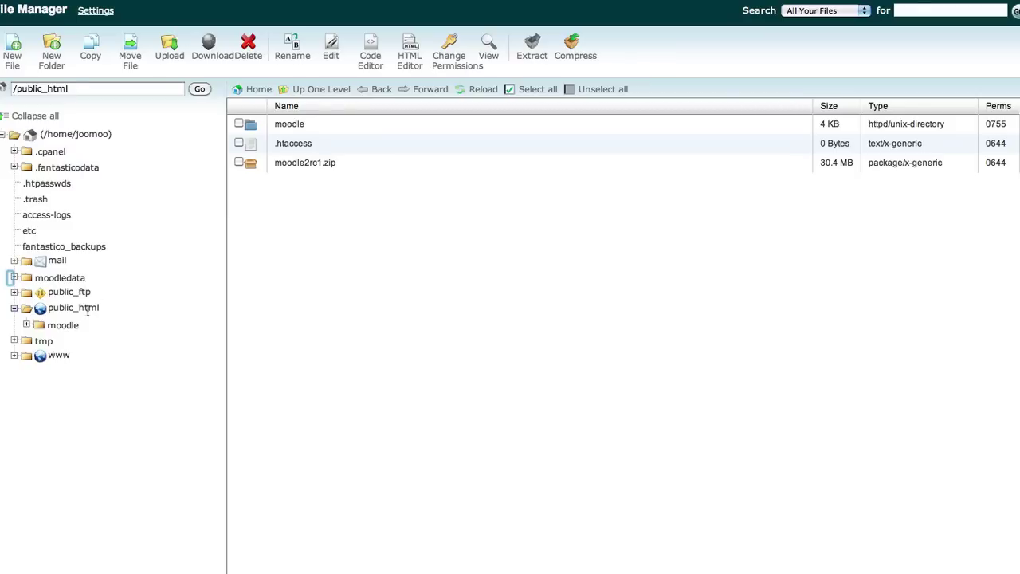
Step: Select the old moodle folder and append 19 to rename it moodle19
{"action": "left_click", "coordinate": [239, 163]}
{"action": "left_click", "coordinate": [239, 163]}
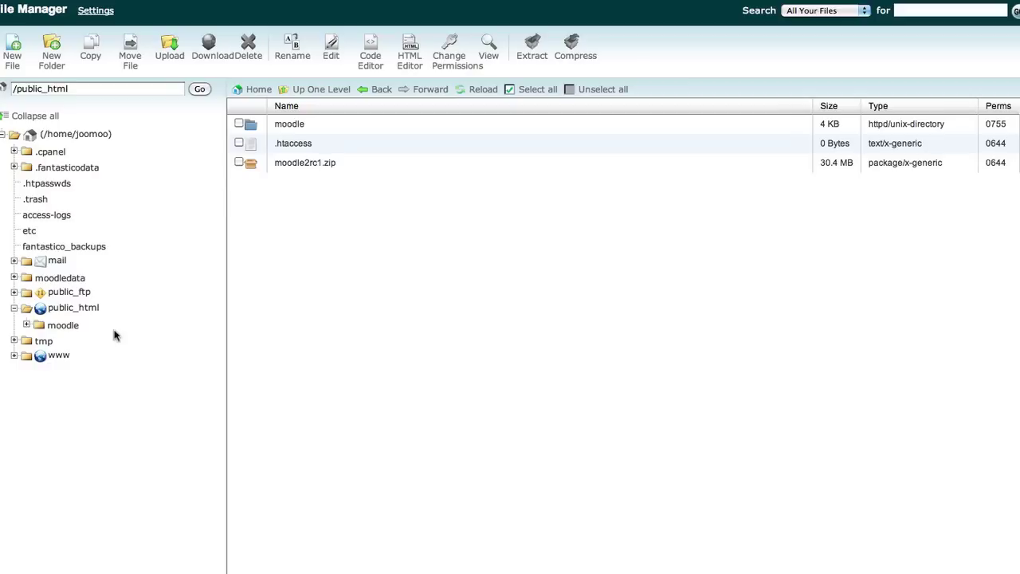
{"action": "left_click", "coordinate": [238, 124]}
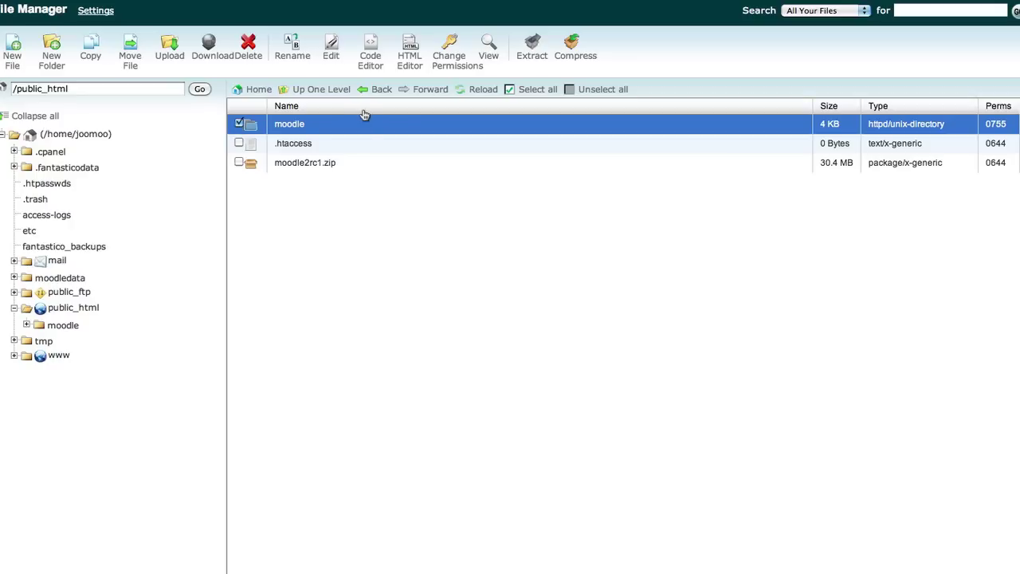
{"action": "left_click", "coordinate": [292, 56]}
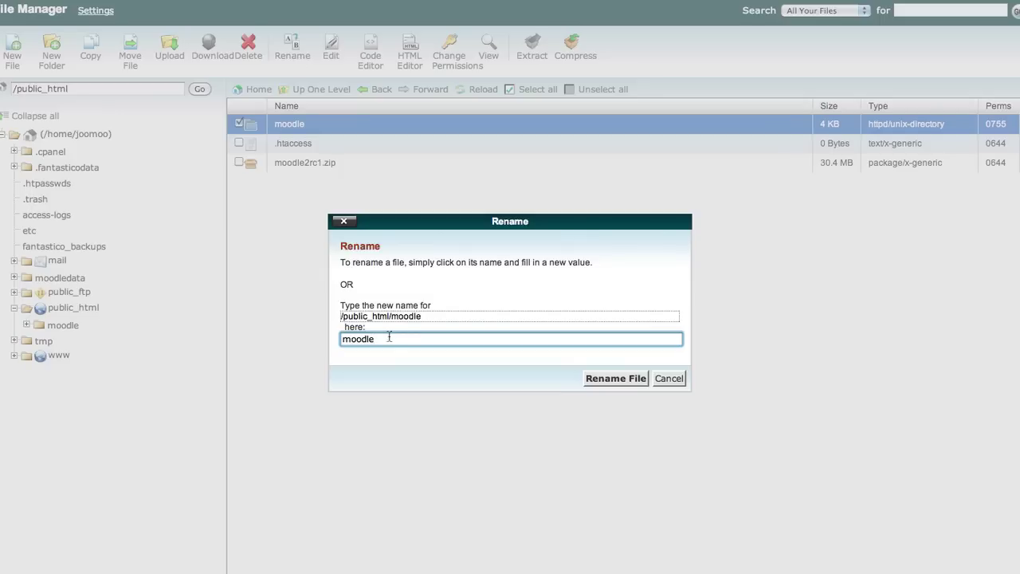
{"action": "type", "text": "19"}
{"action": "left_click", "coordinate": [616, 378]}
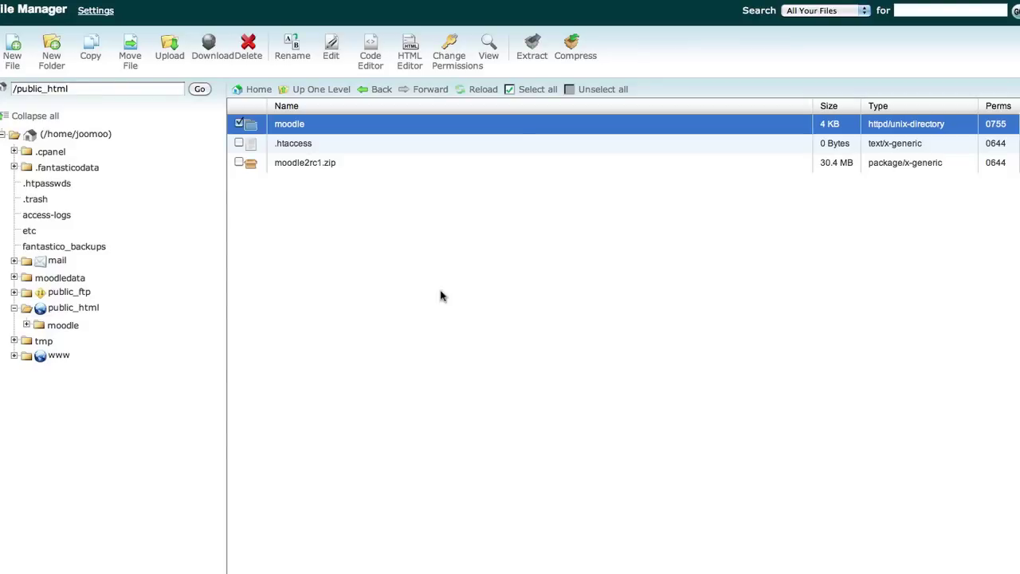
Step: Extract moodle2rc1.zip into /public_html and dismiss the extraction results
{"action": "left_click", "coordinate": [238, 123]}
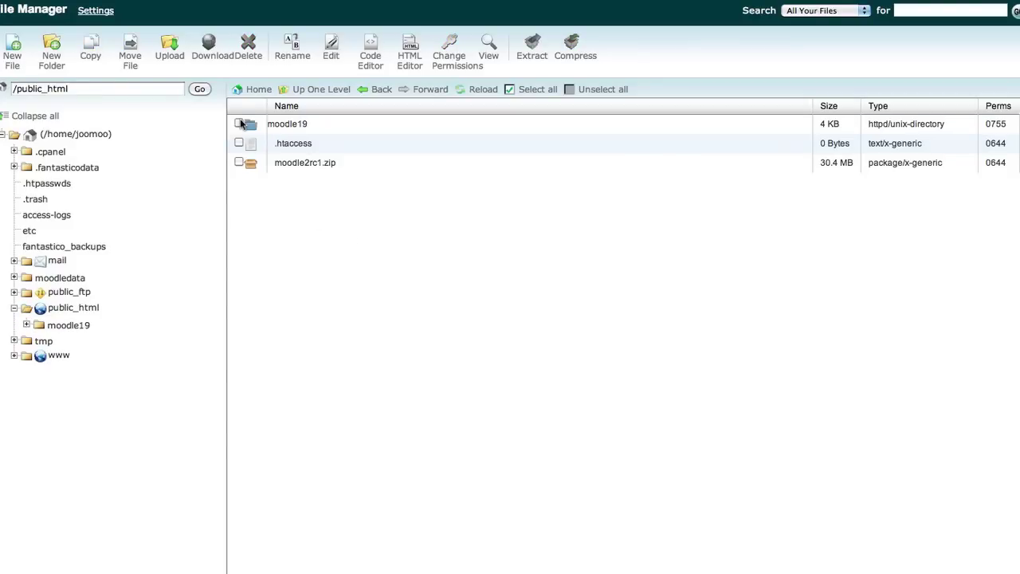
{"action": "left_click", "coordinate": [239, 162]}
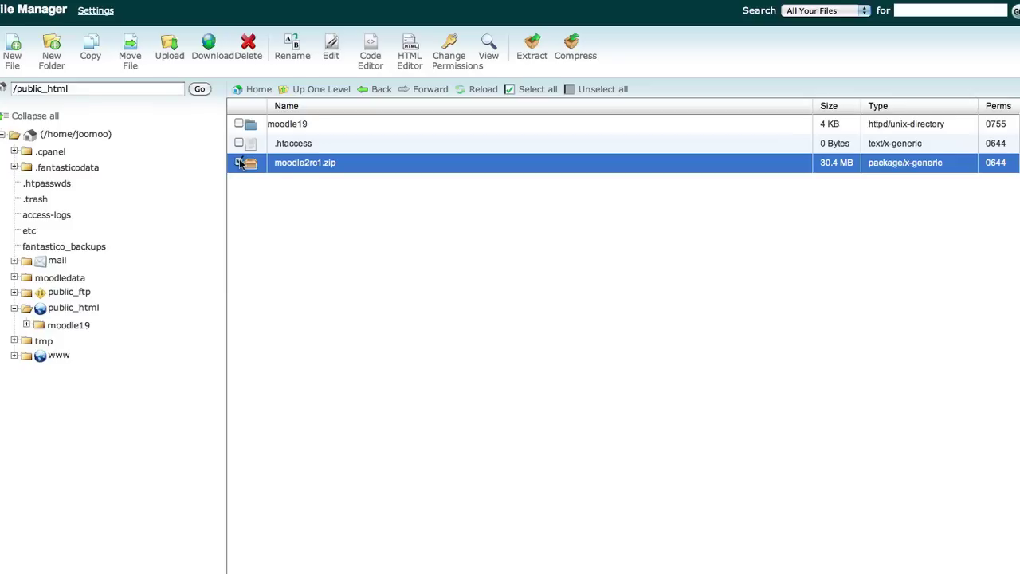
{"action": "left_click", "coordinate": [531, 56]}
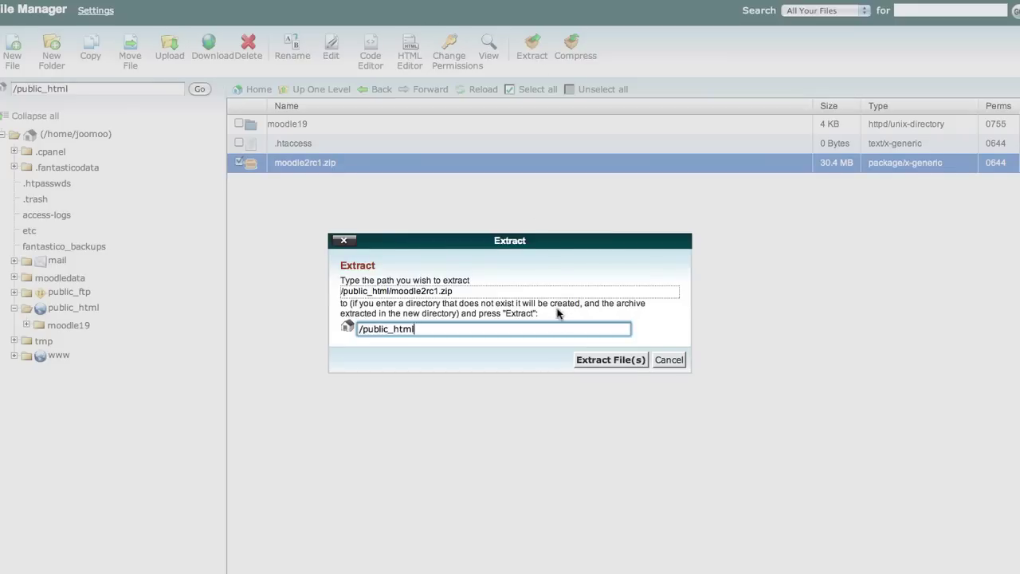
{"action": "left_click", "coordinate": [606, 360]}
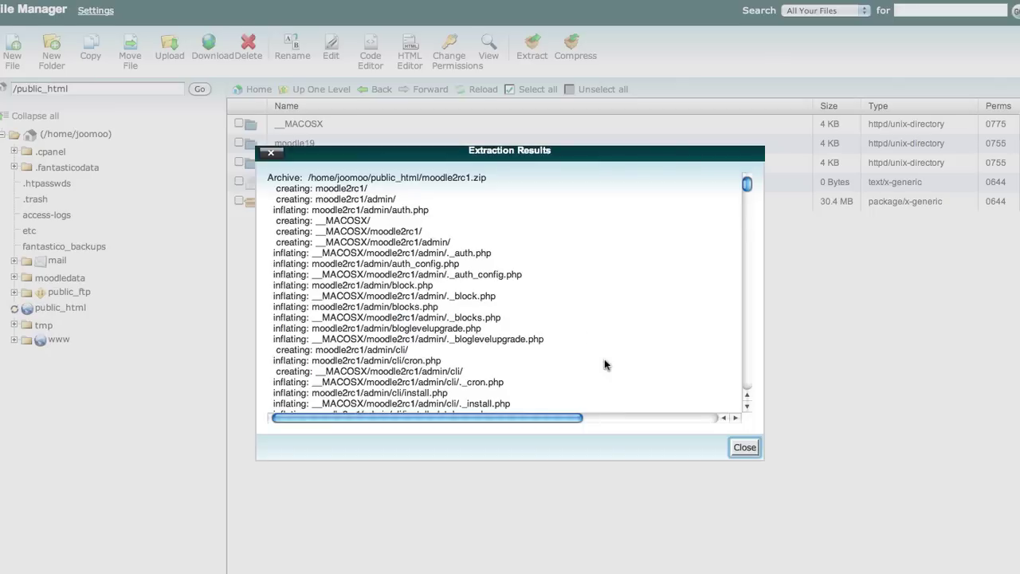
{"action": "left_click", "coordinate": [743, 447]}
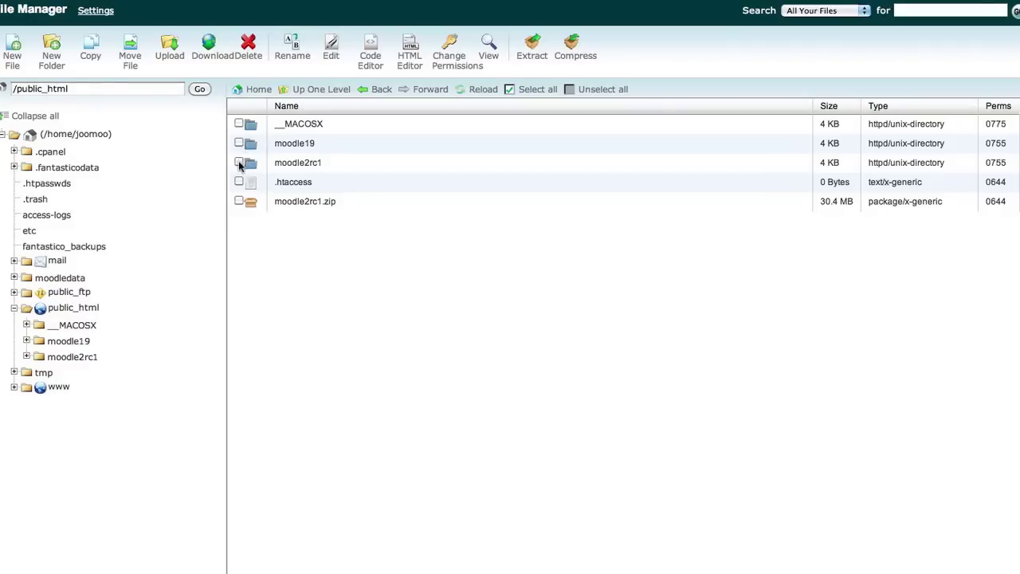
Step: Rename the moodle2rc1 folder to moodle by deleting 2rc1 from its name
{"action": "left_click", "coordinate": [239, 163]}
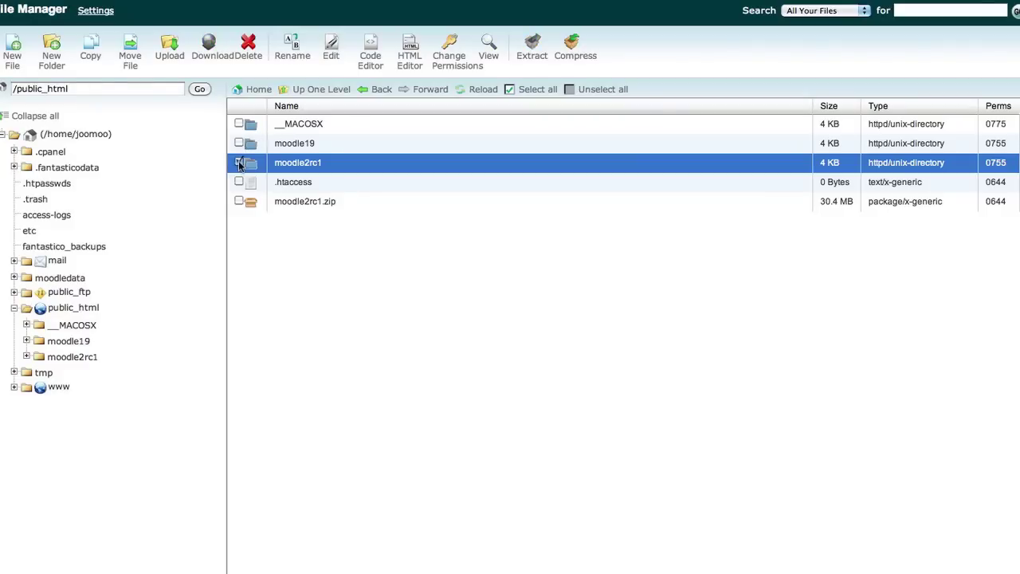
{"action": "left_click", "coordinate": [293, 57]}
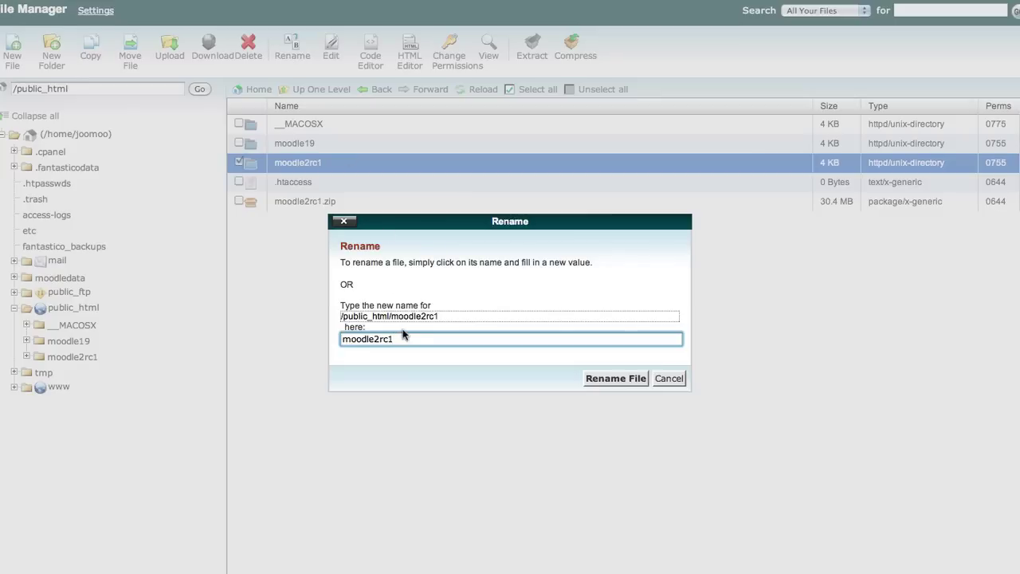
{"action": "key", "text": "BackSpace"}
{"action": "key", "text": "BackSpace"}
{"action": "key", "text": "BackSpace"}
{"action": "key", "text": "BackSpace"}
{"action": "left_click", "coordinate": [615, 379]}
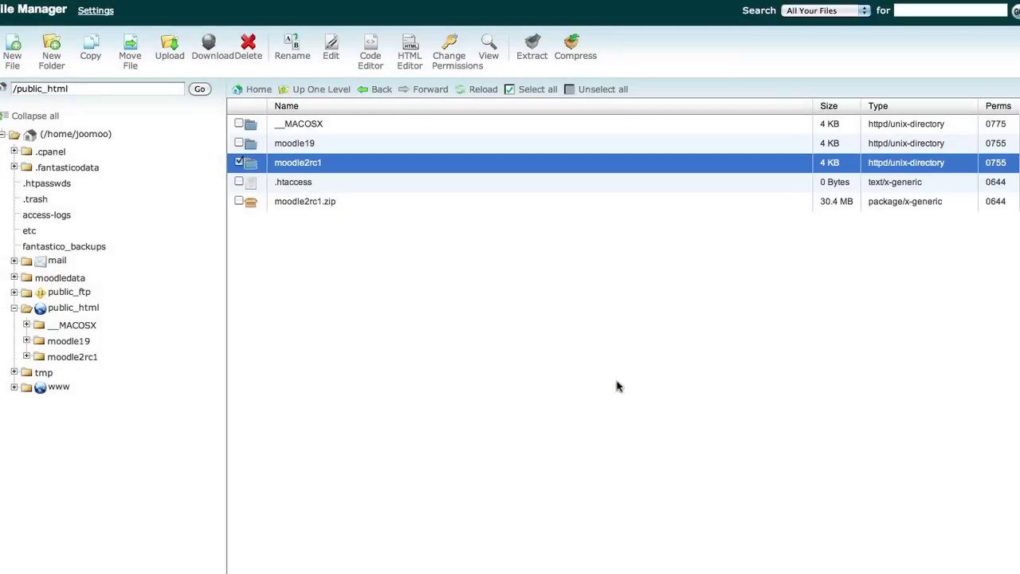
{"action": "left_click", "coordinate": [240, 163]}
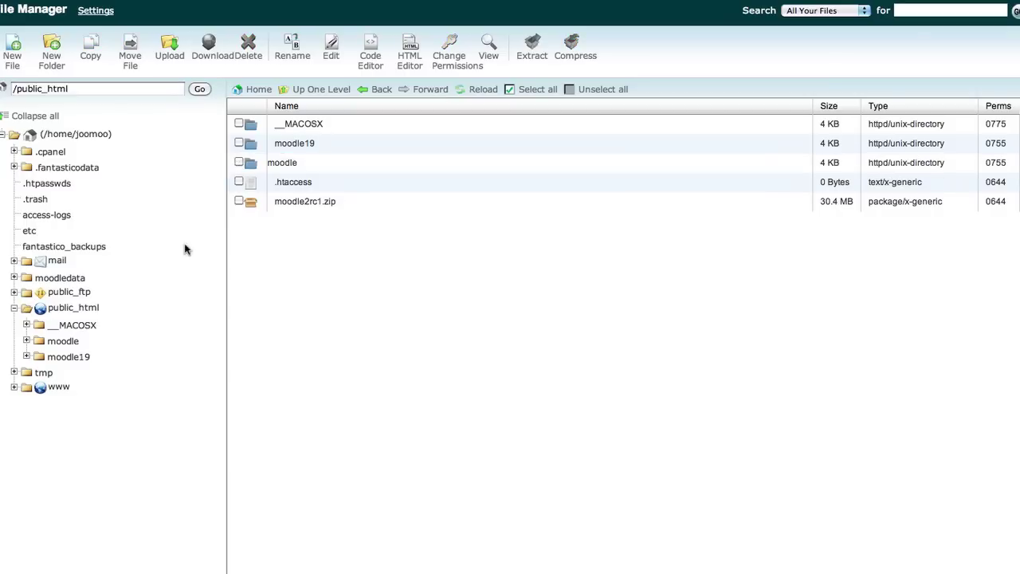
Step: Upload config.php from Downloads into the new moodle folder and return to its listing
{"action": "left_click", "coordinate": [66, 342]}
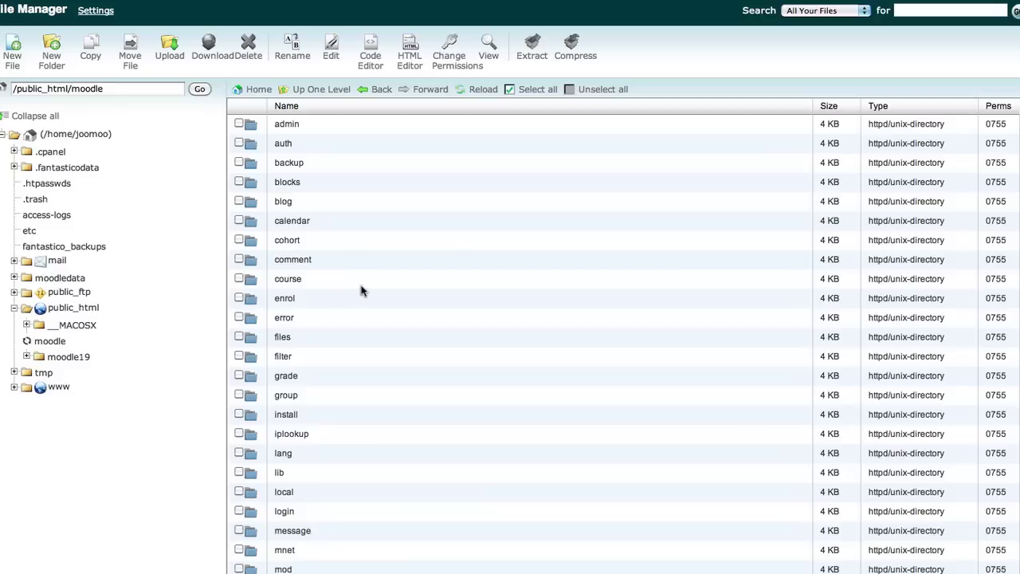
{"action": "scroll", "coordinate": [360, 291], "scroll_direction": "down", "scroll_amount": 10}
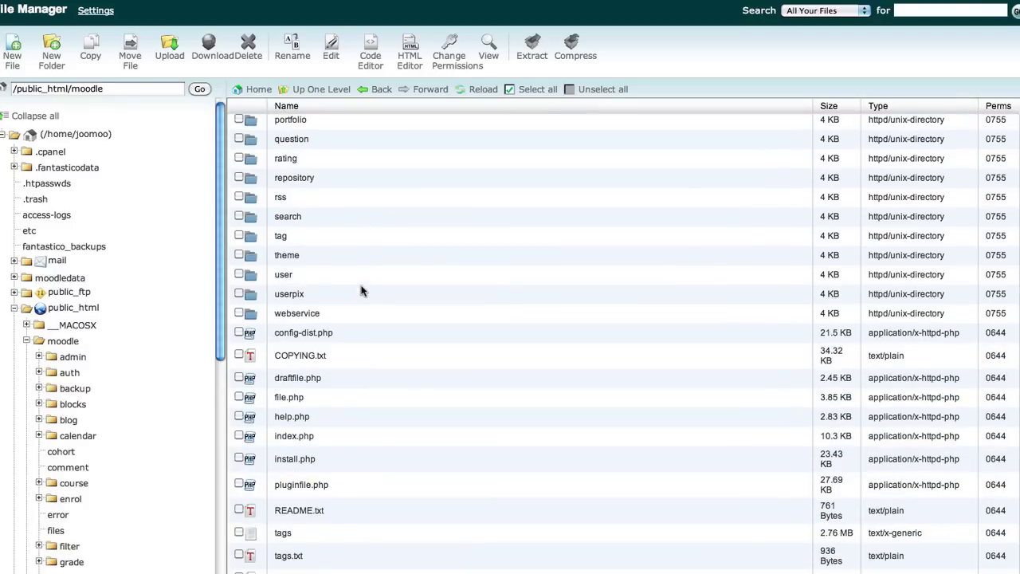
{"action": "scroll", "coordinate": [360, 292], "scroll_direction": "up", "scroll_amount": 10}
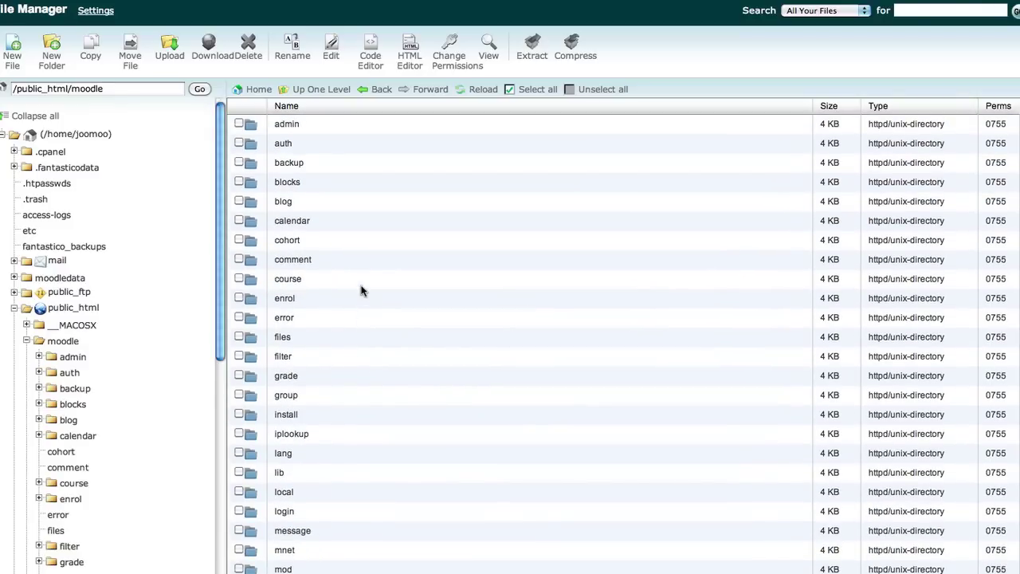
{"action": "left_click", "coordinate": [167, 59]}
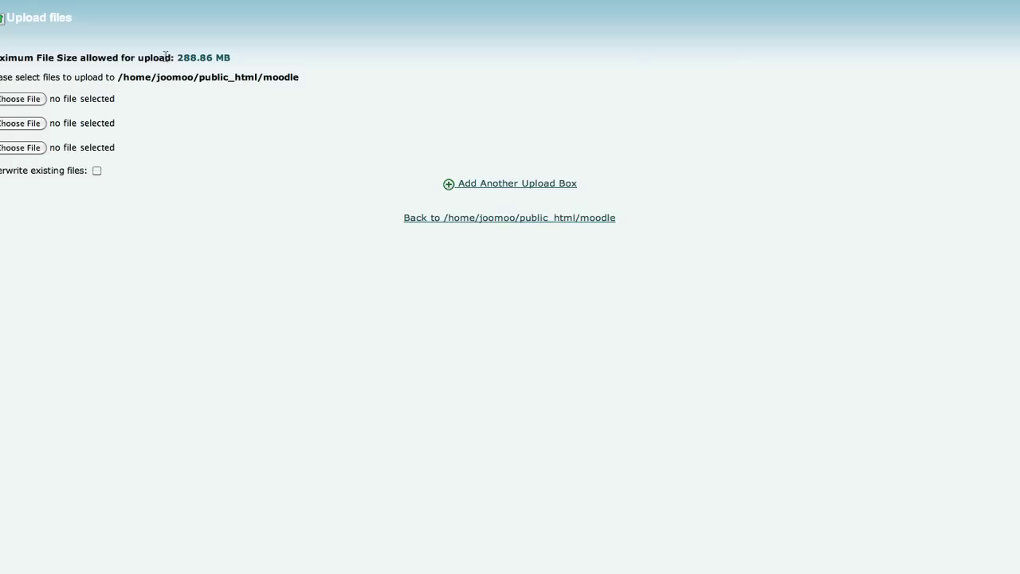
{"action": "left_click", "coordinate": [36, 100]}
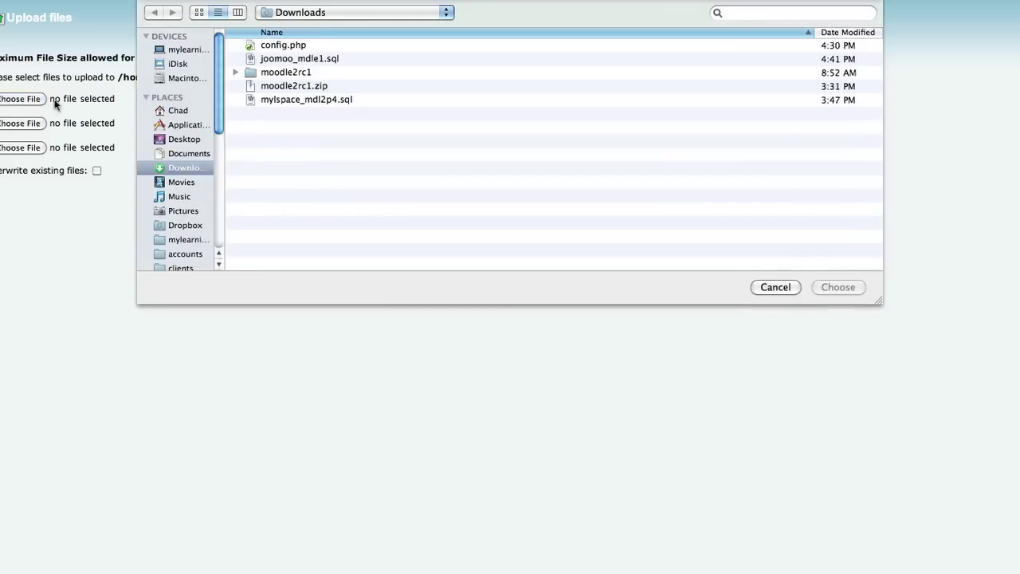
{"action": "double_click", "coordinate": [276, 46]}
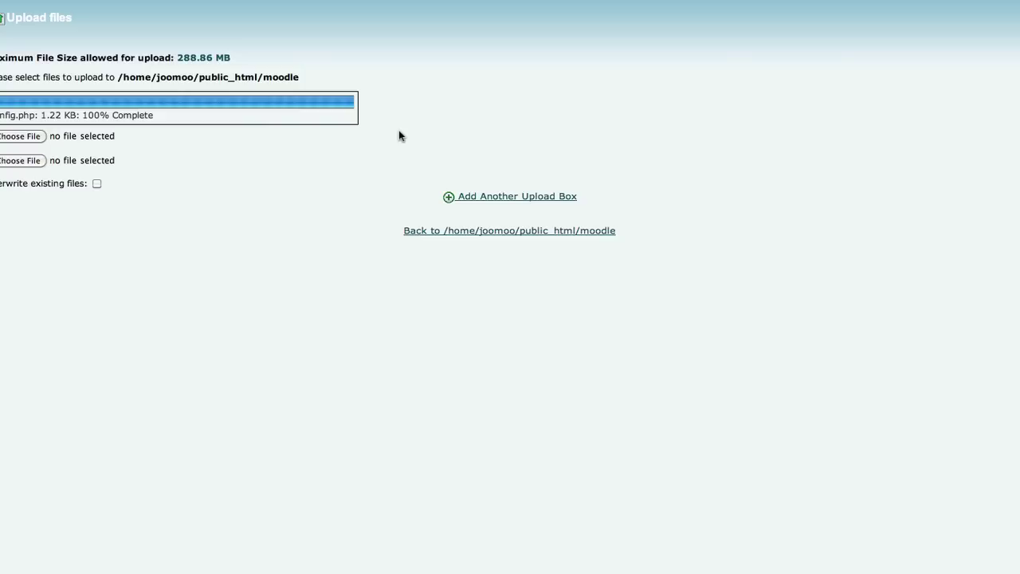
{"action": "left_click", "coordinate": [505, 232]}
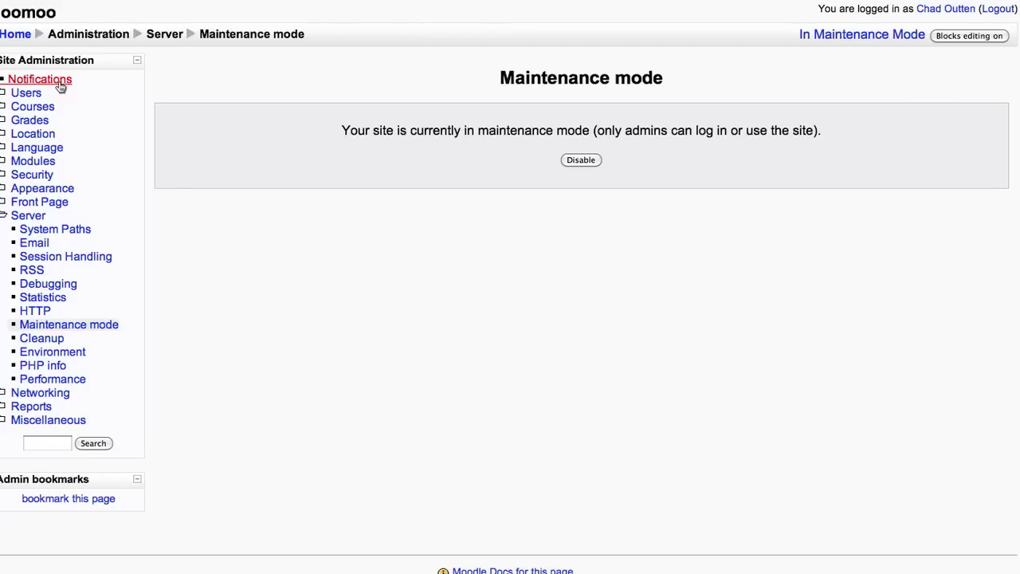
Step: Open Notifications, confirm the upgrade to 2.0 RC1, and review the Server Checks
{"action": "left_click", "coordinate": [60, 83]}
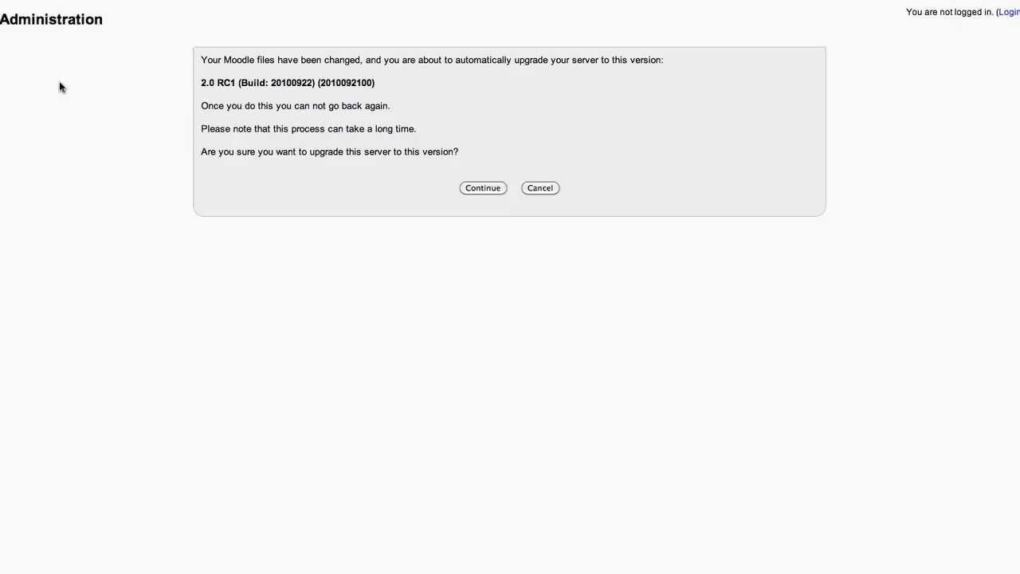
{"action": "left_click", "coordinate": [484, 188]}
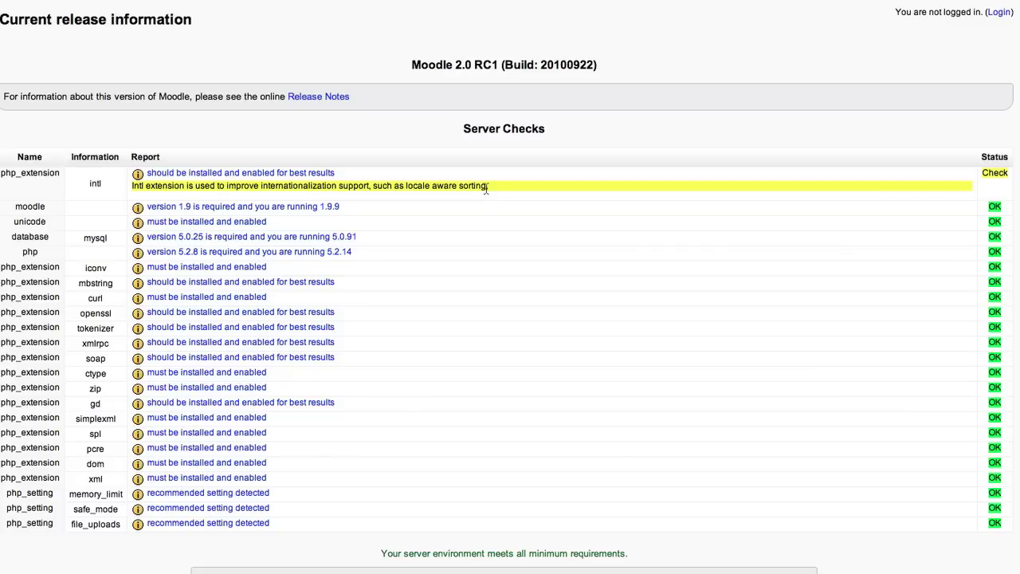
{"action": "scroll", "coordinate": [486, 189], "scroll_direction": "down", "scroll_amount": 1}
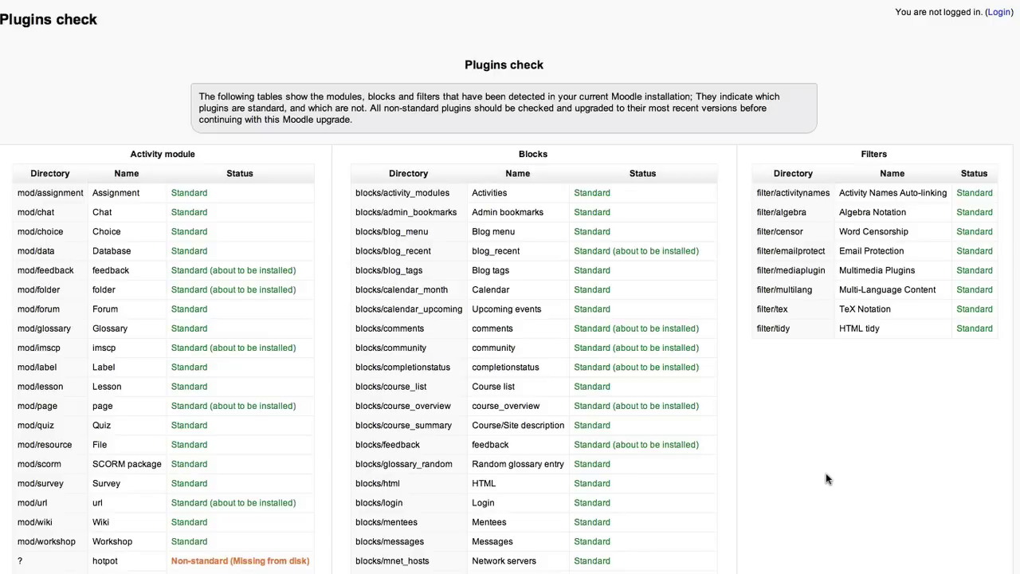
Step: Scroll through the Plugins check and upgrade results to reach the New settings page
{"action": "scroll", "coordinate": [826, 478], "scroll_direction": "down", "scroll_amount": 3}
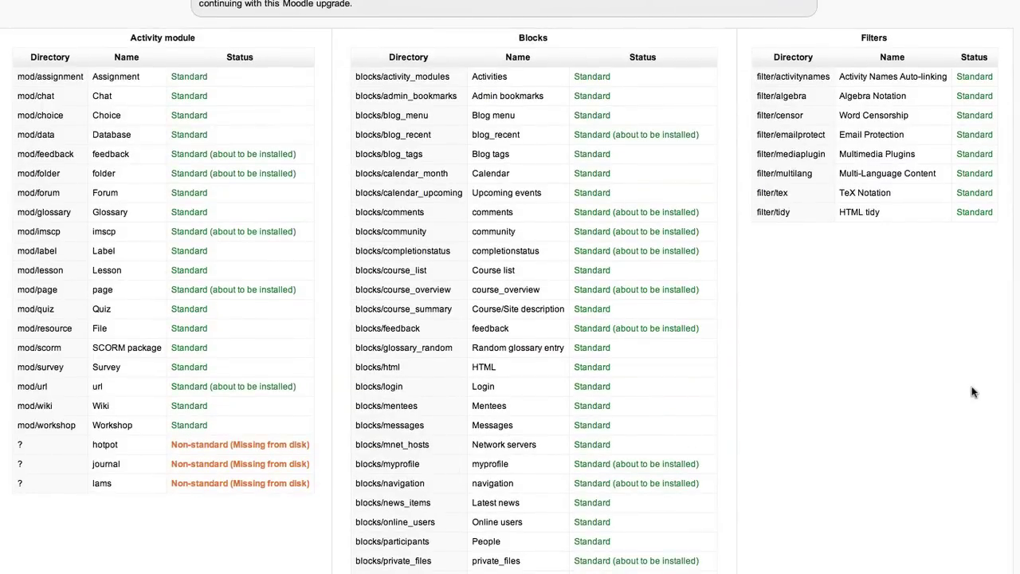
{"action": "scroll", "coordinate": [972, 391], "scroll_direction": "down", "scroll_amount": 4}
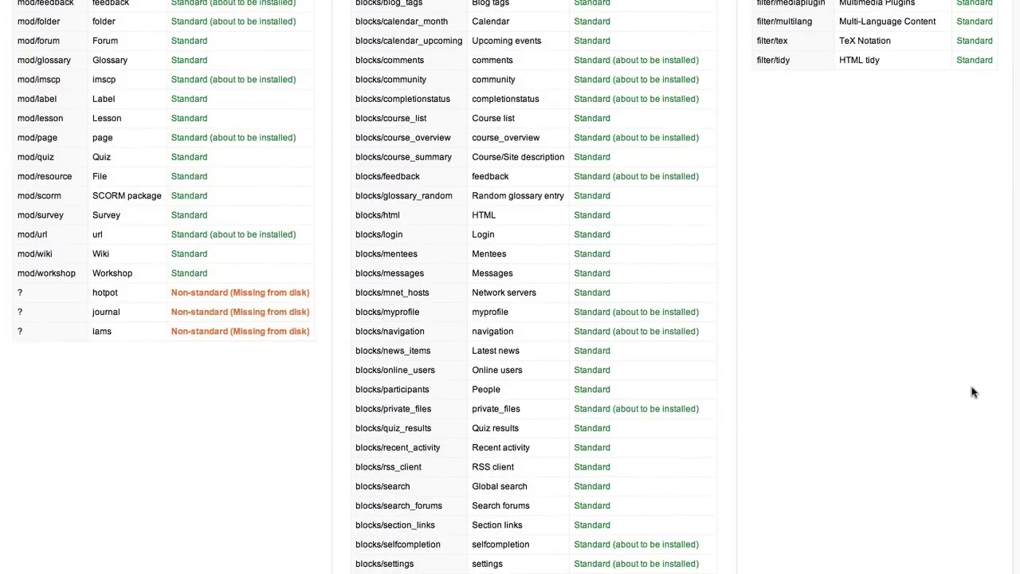
{"action": "scroll", "coordinate": [971, 391], "scroll_direction": "down", "scroll_amount": 3}
{"action": "scroll", "coordinate": [972, 392], "scroll_direction": "down", "scroll_amount": 2}
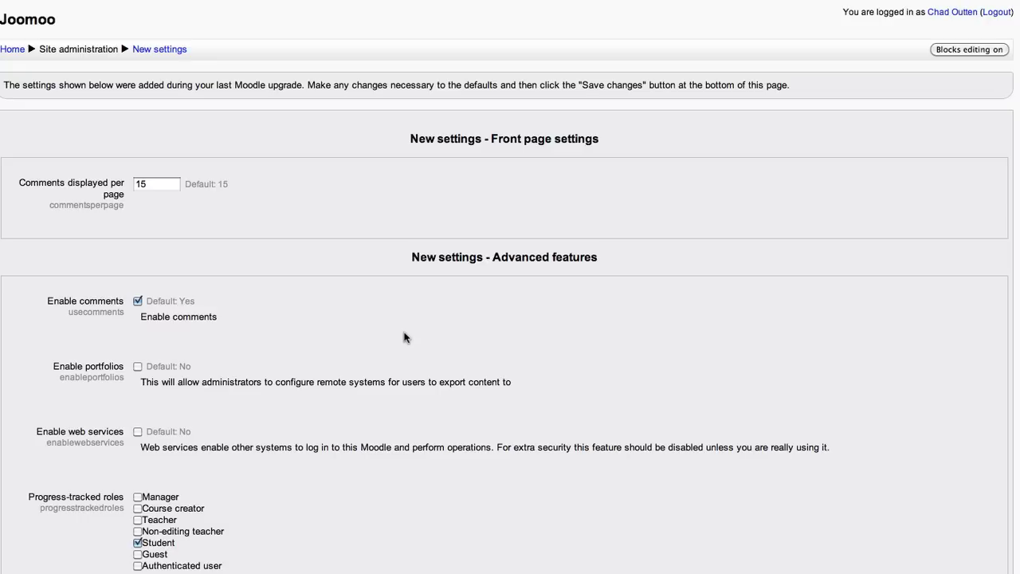
Step: Enable portfolios and web services in the new upgrade settings
{"action": "left_click", "coordinate": [137, 367]}
{"action": "left_click", "coordinate": [137, 432]}
{"action": "scroll", "coordinate": [404, 434], "scroll_direction": "down", "scroll_amount": 10}
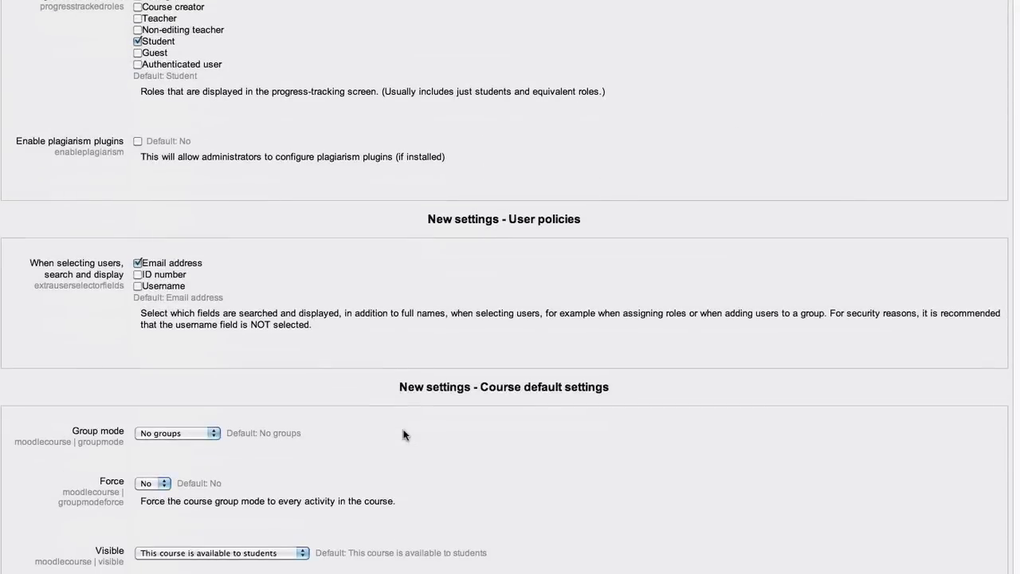
{"action": "scroll", "coordinate": [403, 435], "scroll_direction": "down", "scroll_amount": 10}
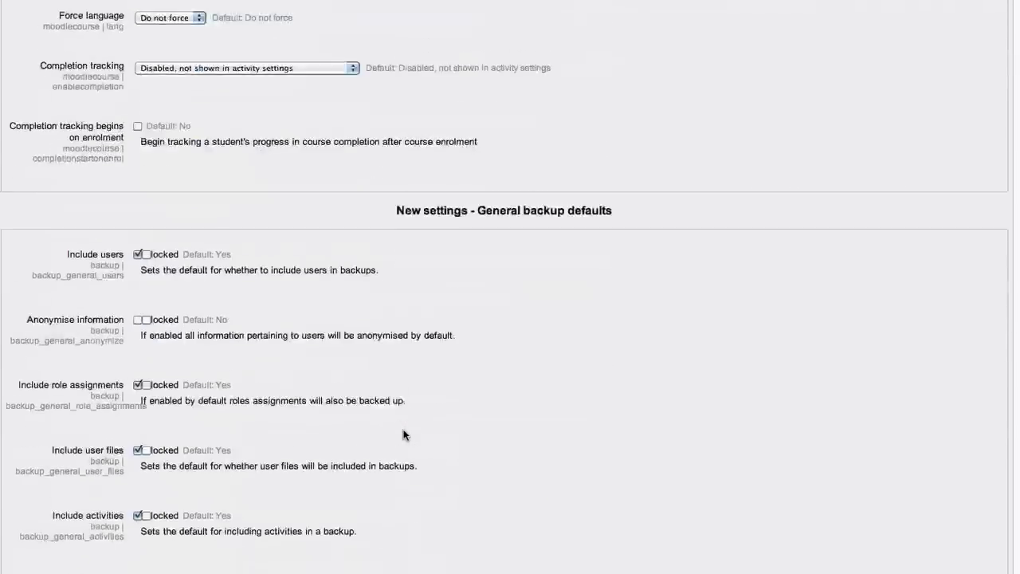
{"action": "scroll", "coordinate": [403, 434], "scroll_direction": "down", "scroll_amount": 4}
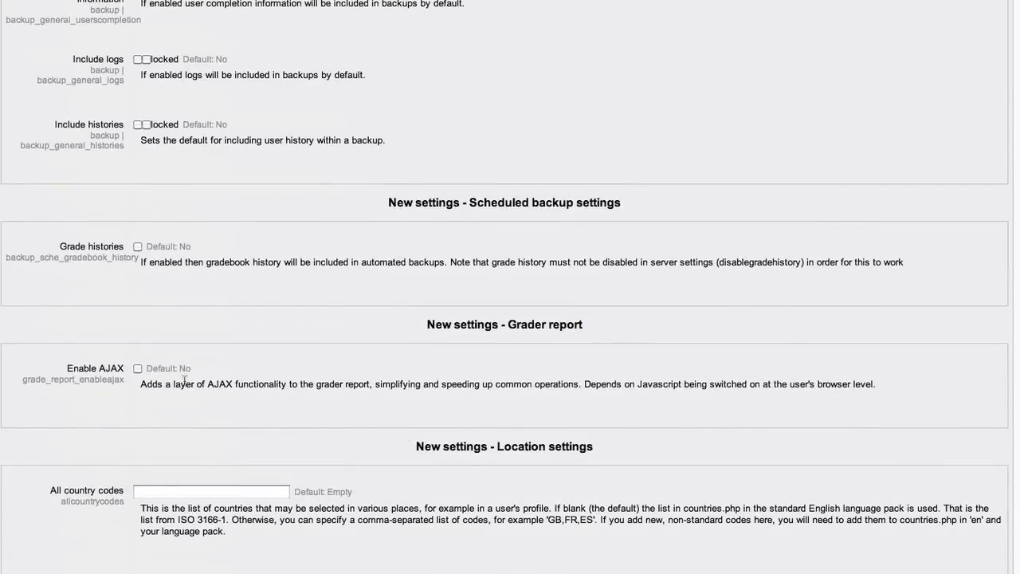
Step: Enable AJAX for the grader report and review the remaining settings through to Debugging
{"action": "left_click", "coordinate": [137, 368]}
{"action": "scroll", "coordinate": [138, 373], "scroll_direction": "down", "scroll_amount": 1}
{"action": "scroll", "coordinate": [137, 373], "scroll_direction": "down", "scroll_amount": 5}
{"action": "scroll", "coordinate": [137, 373], "scroll_direction": "down", "scroll_amount": 8}
{"action": "scroll", "coordinate": [137, 373], "scroll_direction": "down", "scroll_amount": 20}
{"action": "scroll", "coordinate": [138, 373], "scroll_direction": "down", "scroll_amount": 20}
{"action": "scroll", "coordinate": [138, 373], "scroll_direction": "down", "scroll_amount": 20}
{"action": "scroll", "coordinate": [138, 374], "scroll_direction": "down", "scroll_amount": 20}
{"action": "scroll", "coordinate": [137, 371], "scroll_direction": "down", "scroll_amount": 15}
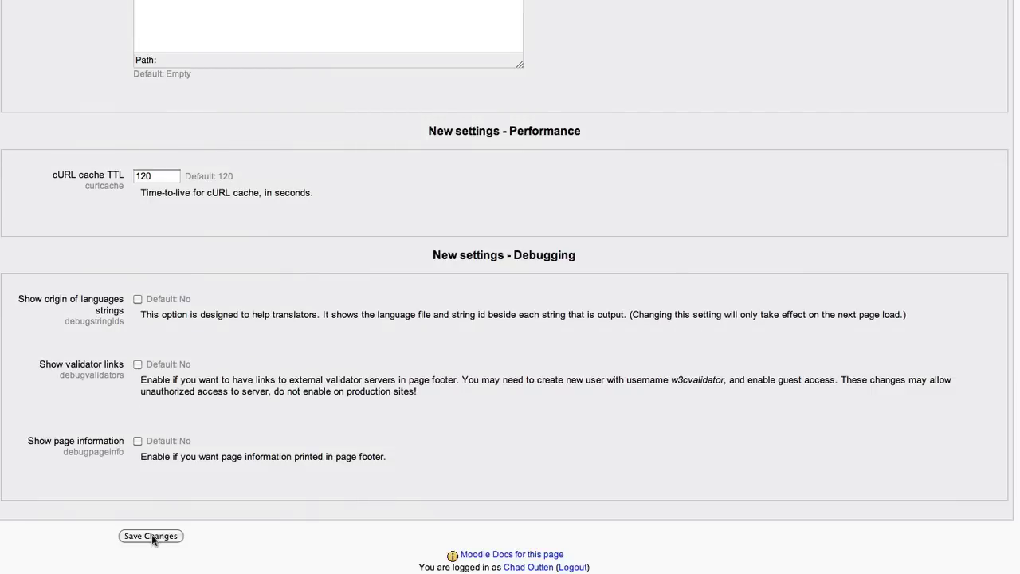
Step: Save the reviewed new settings to complete the Moodle 2.0 RC1 upgrade
{"action": "left_click", "coordinate": [153, 538]}
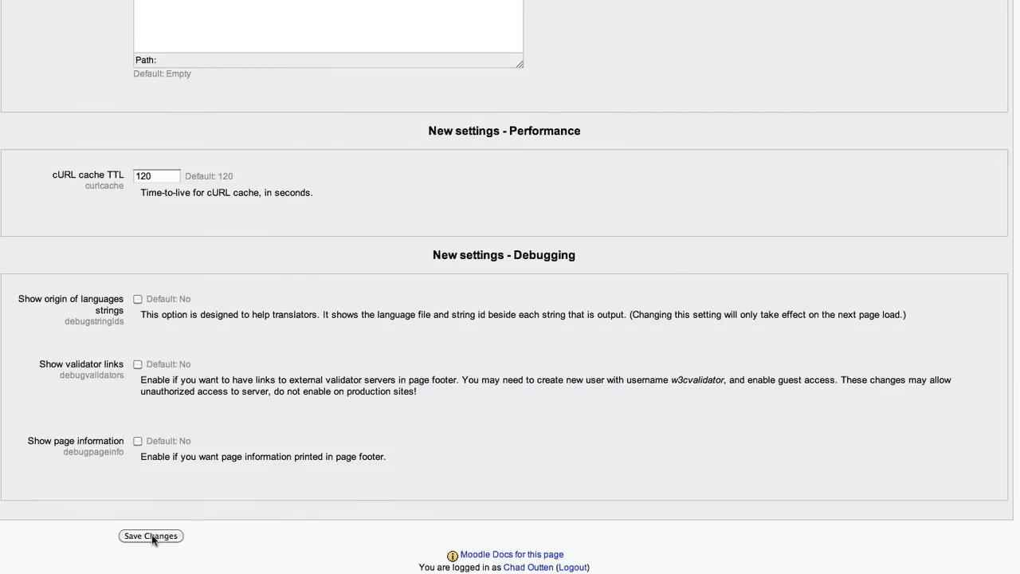